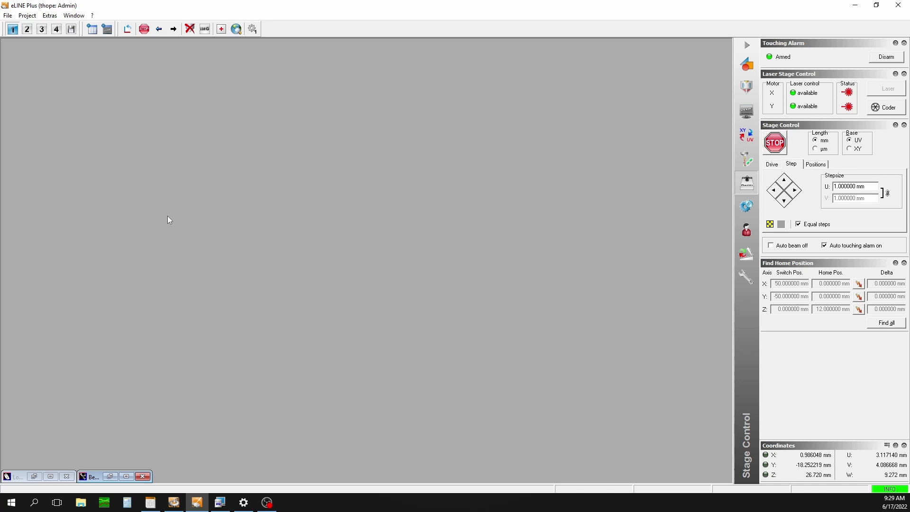
- Load the 100mm_ush.wlo sample holder map and enlarge its Wafermap window
left_click(13, 18)
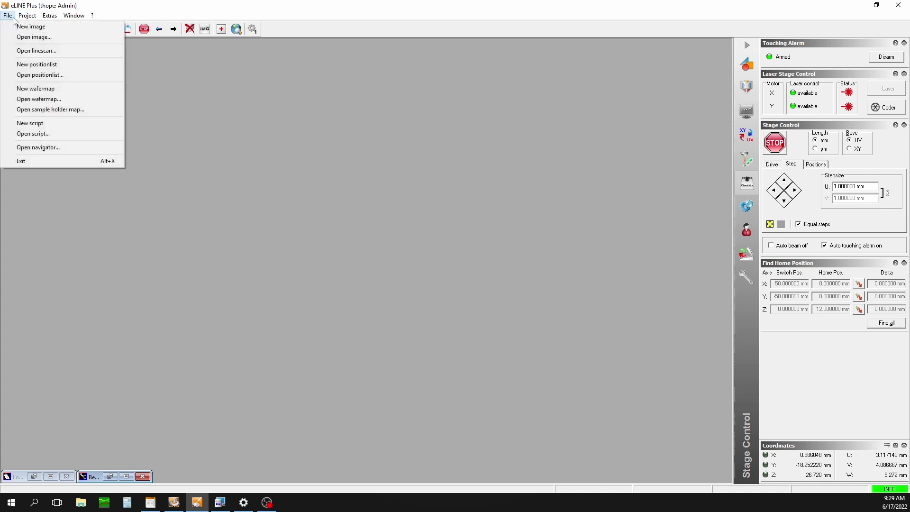
left_click(45, 109)
left_click(413, 161)
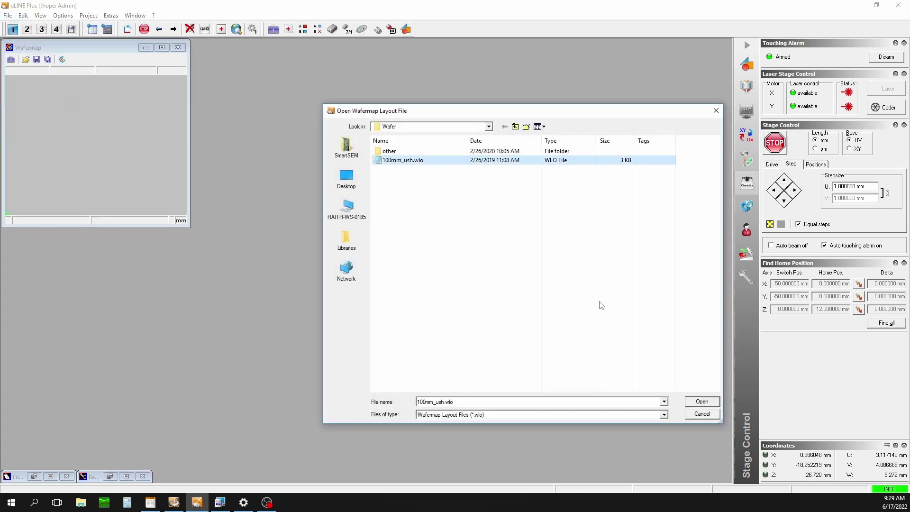
left_click(698, 401)
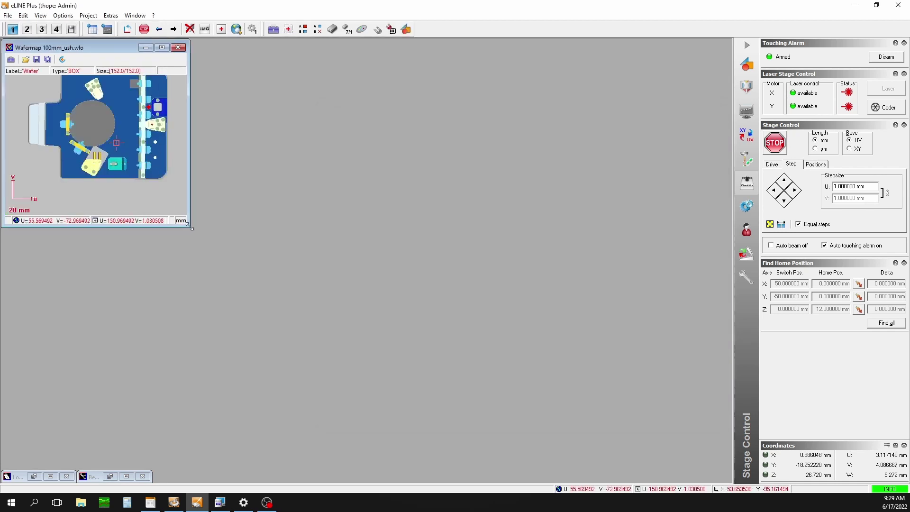
left_click_drag(191, 229, 342, 330)
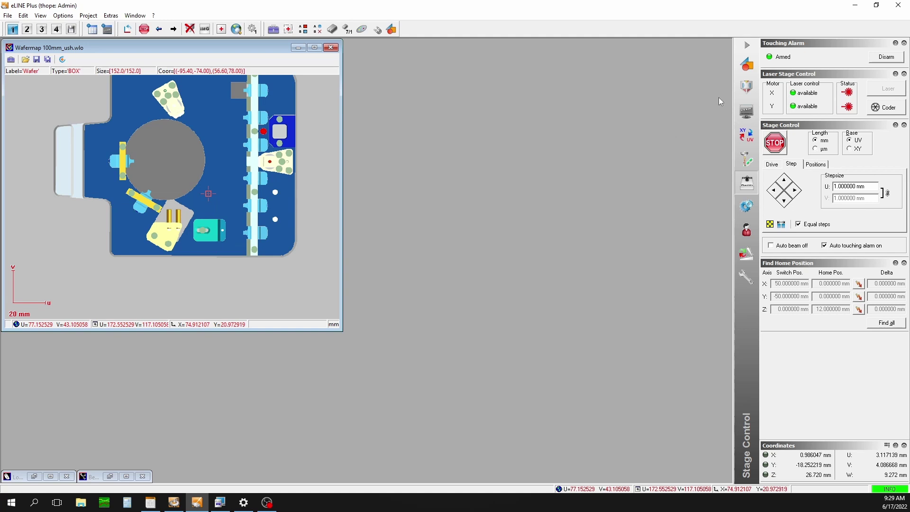
- In Column Control, inspect the 10 kV 30 µm 9 mm dataset values without saving changes
left_click(753, 86)
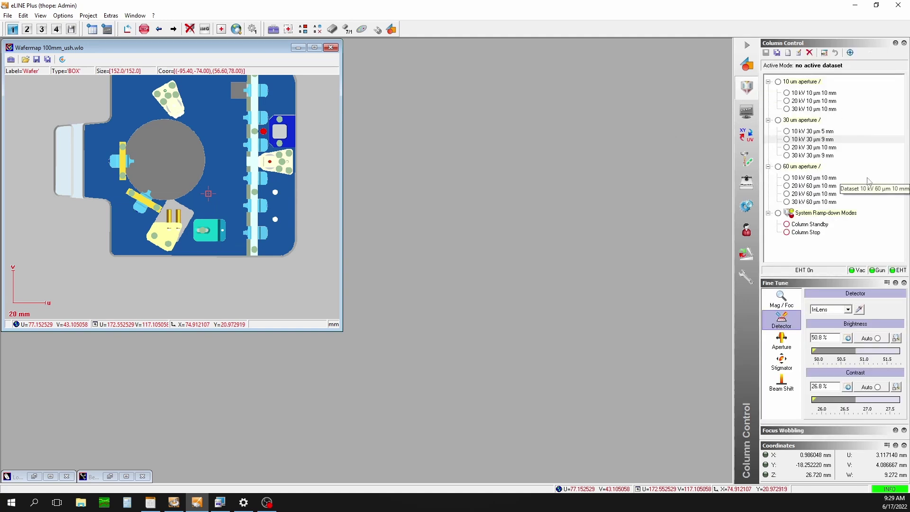
double_click(822, 140)
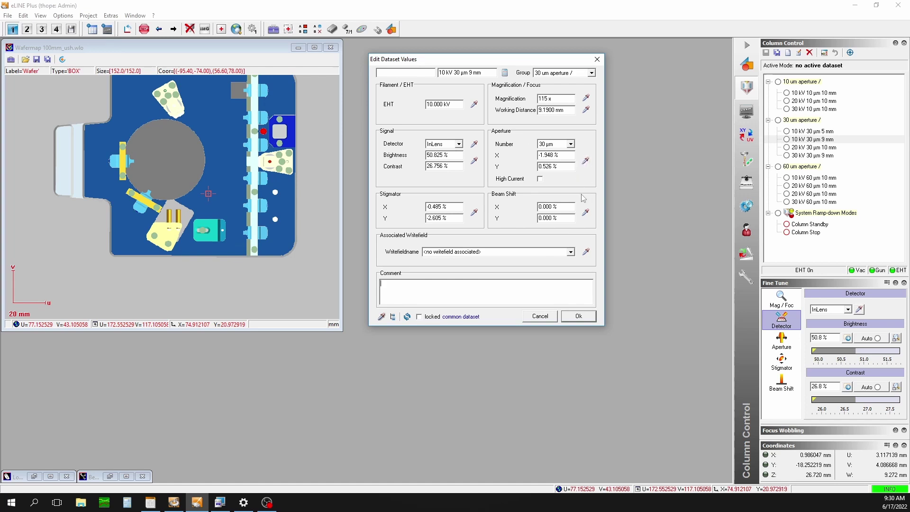
left_click(540, 316)
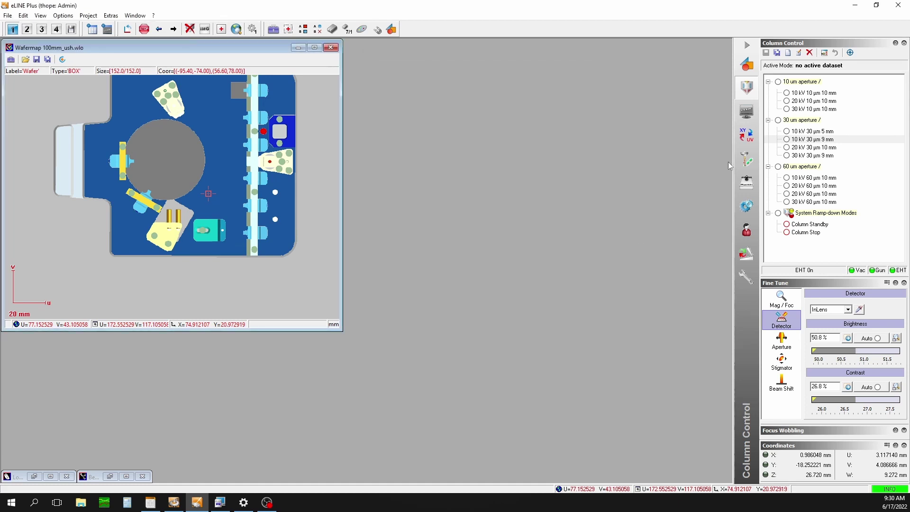
right_click(795, 140)
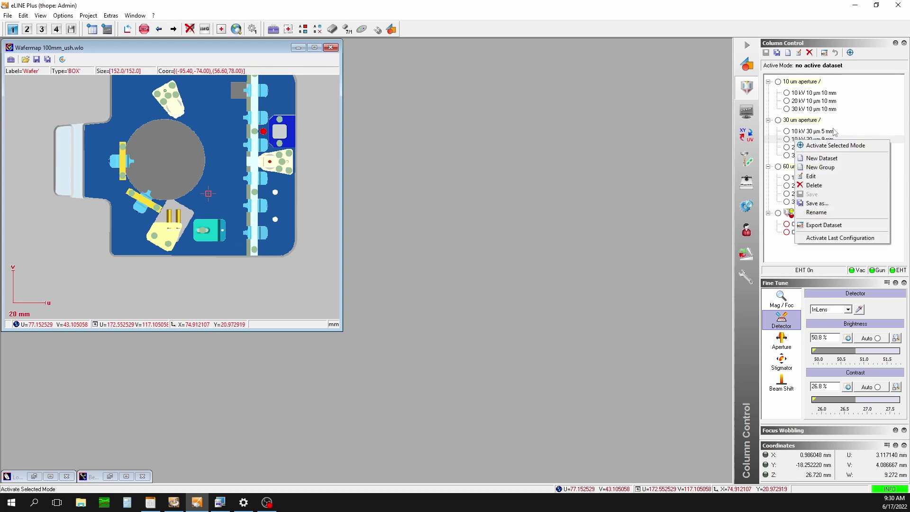
left_click(860, 102)
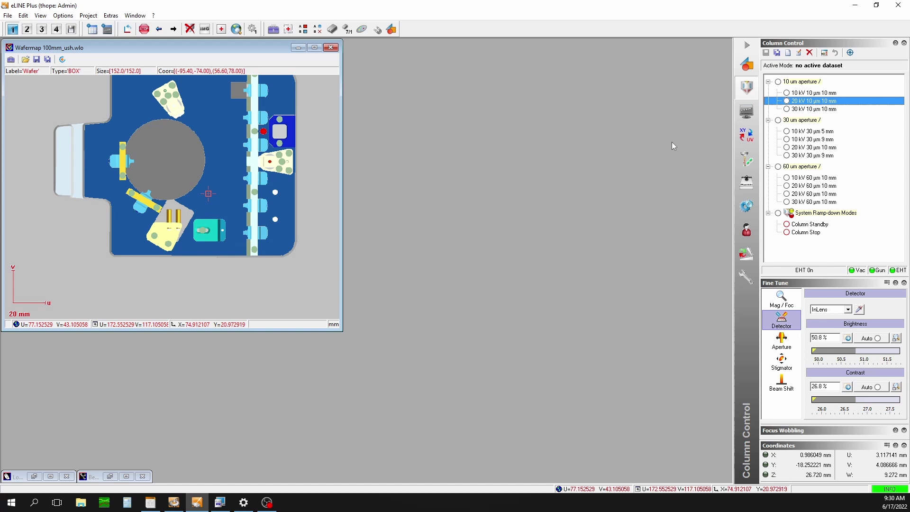
- Open the Demo.csf GDSII database in the Design panels
left_click(746, 65)
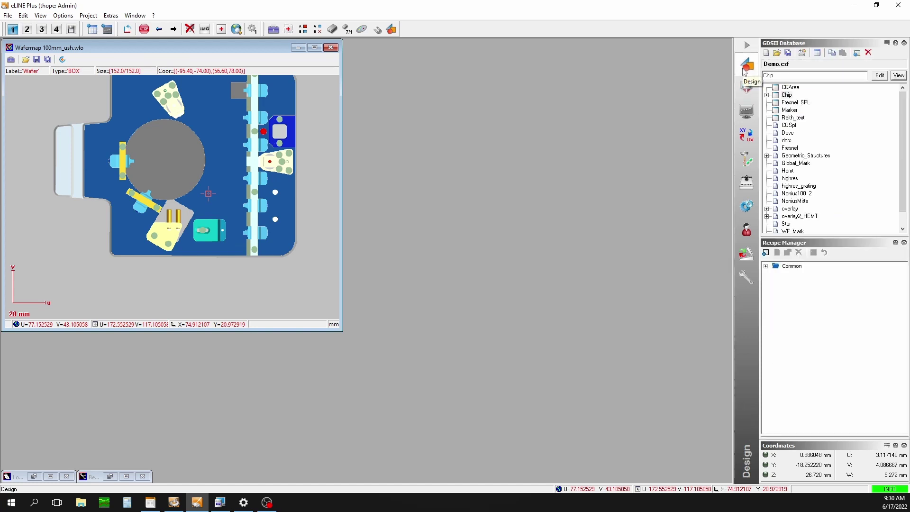
left_click(776, 53)
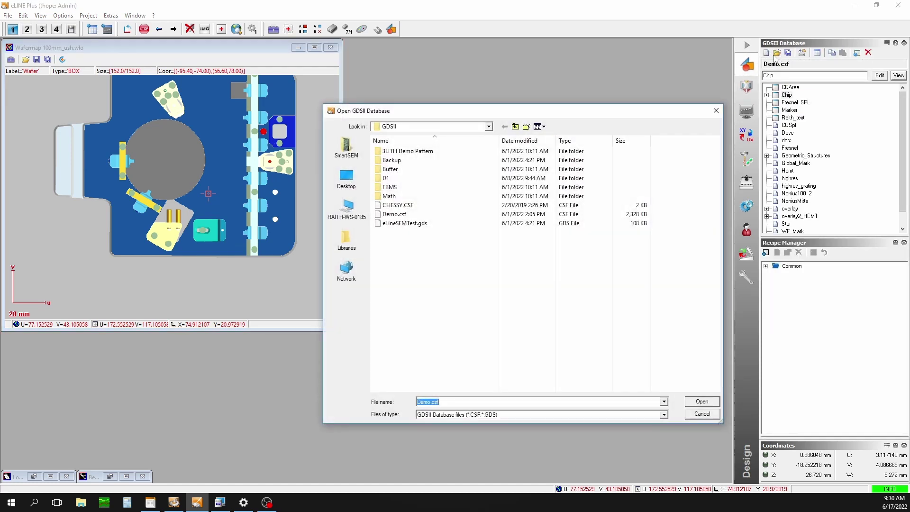
left_click(419, 216)
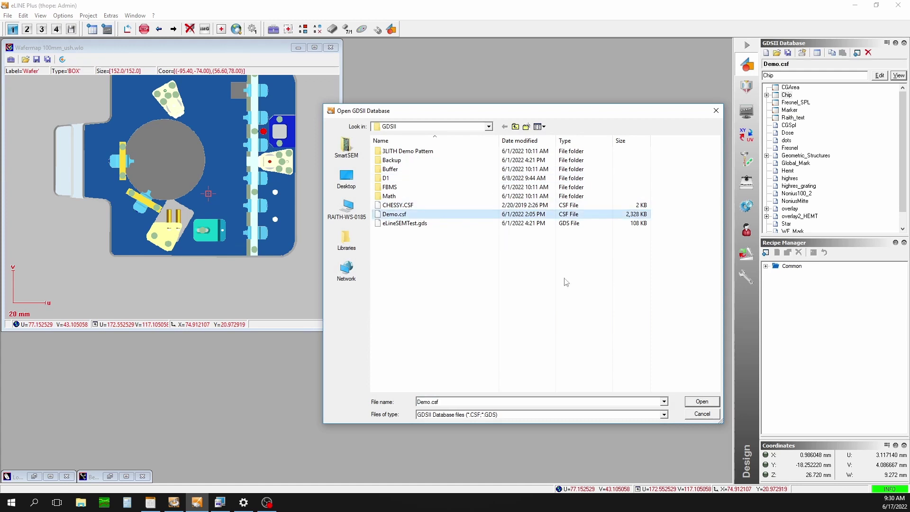
left_click(701, 402)
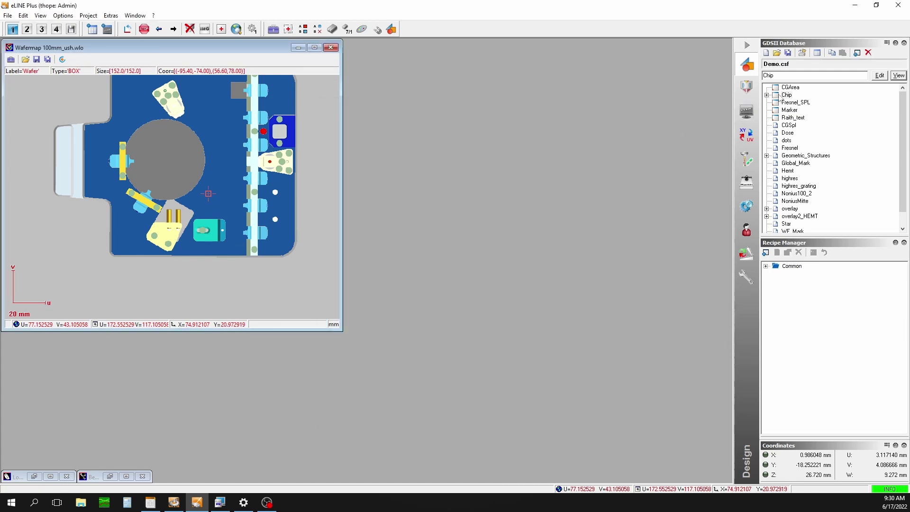
- View the Chip layout at max hierarchy in an enlarged viewer and show 3-Points alignment
left_click(899, 75)
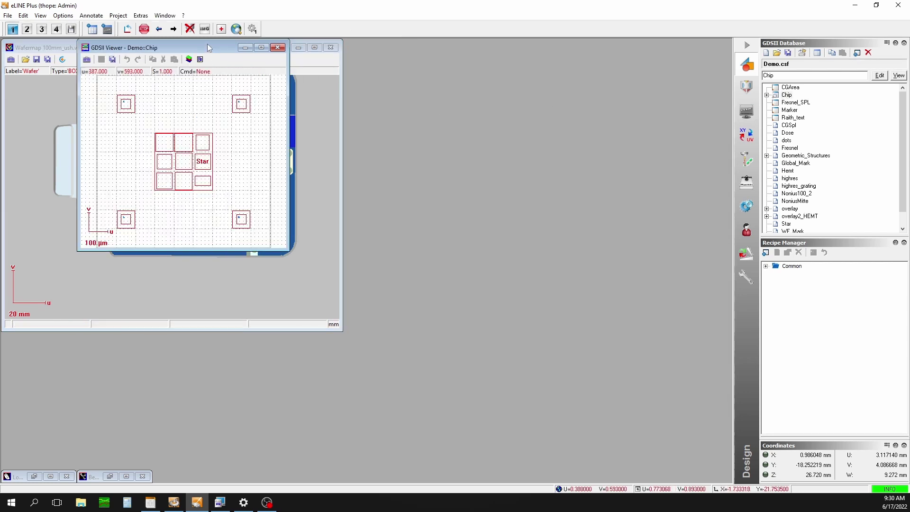
left_click_drag(208, 48, 528, 74)
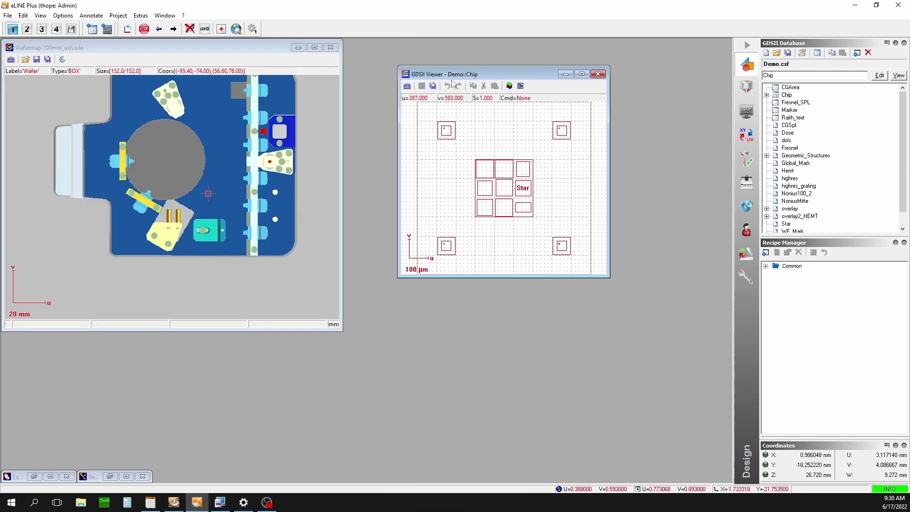
left_click(407, 86)
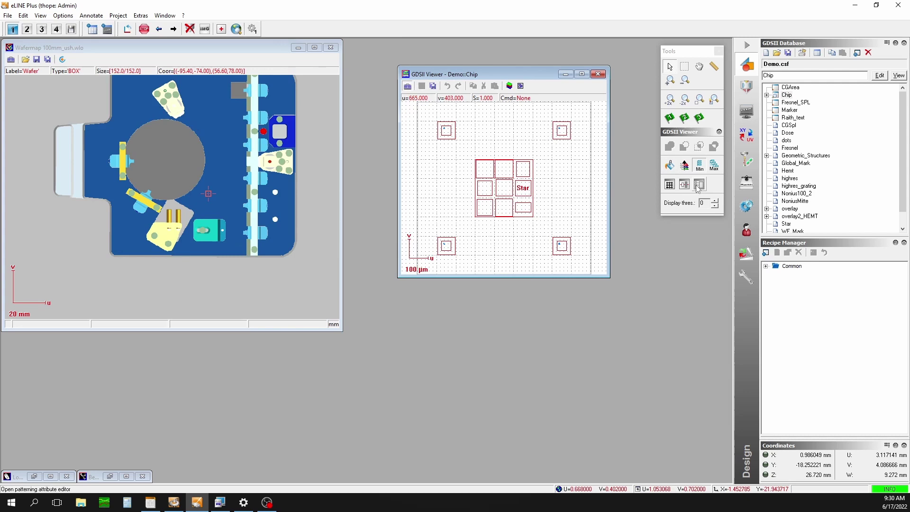
left_click(713, 166)
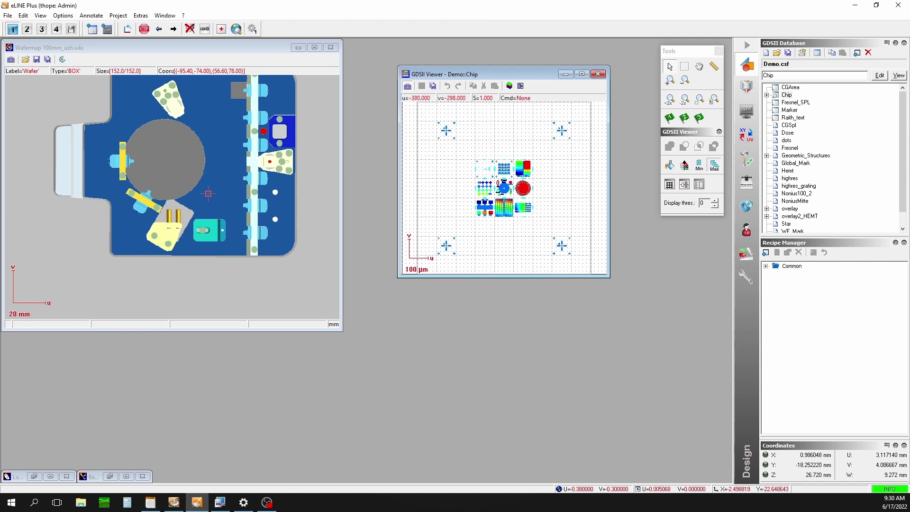
left_click_drag(399, 279, 296, 378)
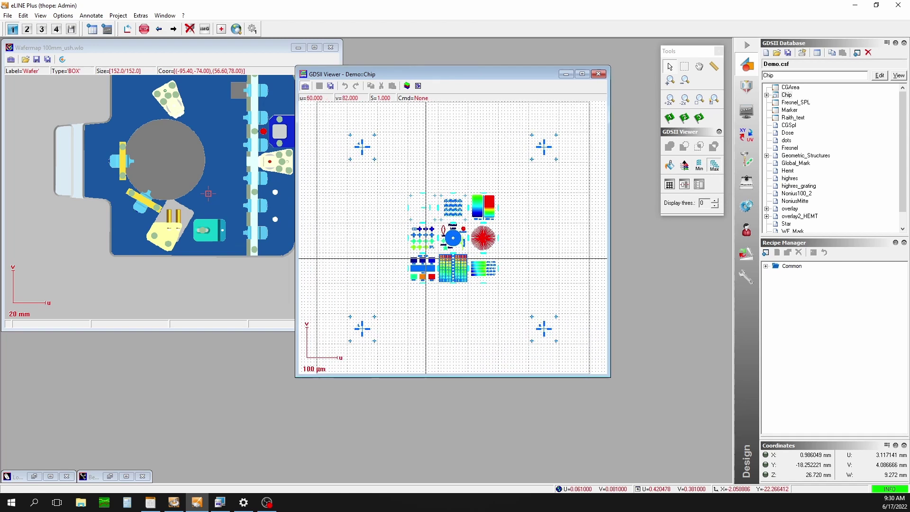
left_click_drag(473, 73, 507, 52)
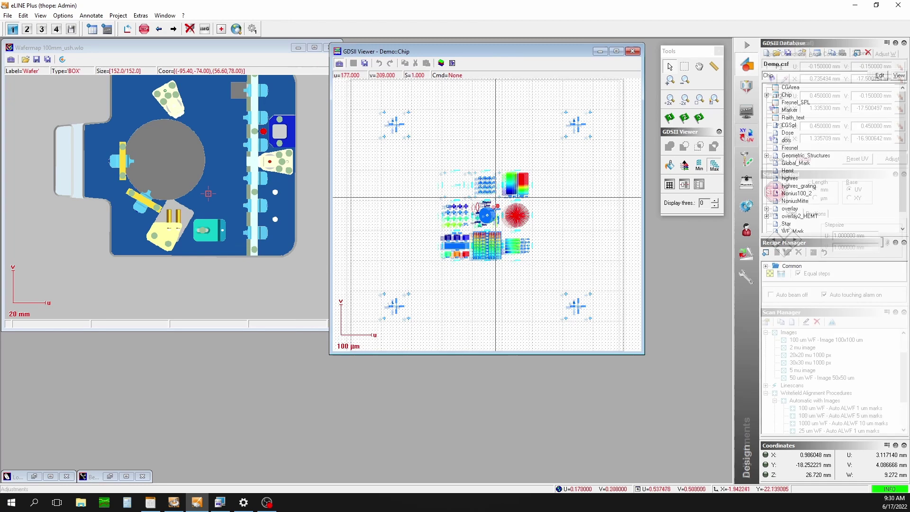
left_click(747, 135)
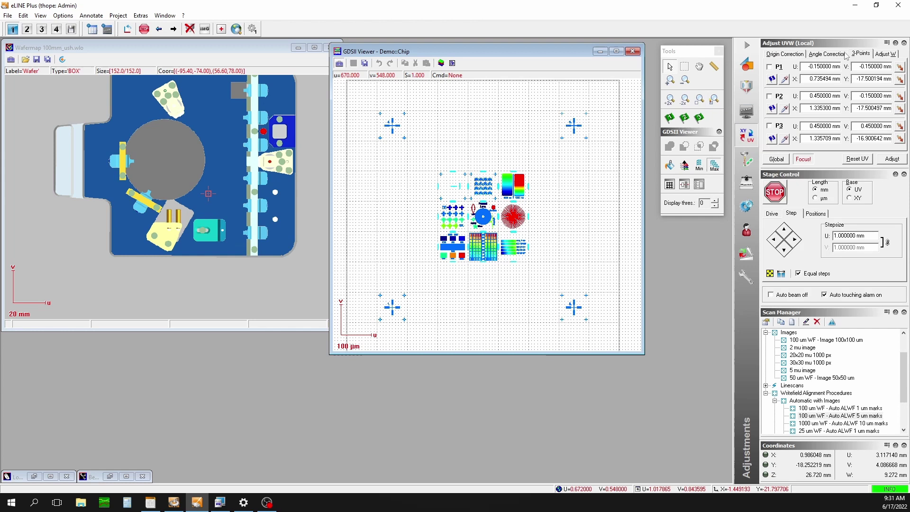
left_click(859, 53)
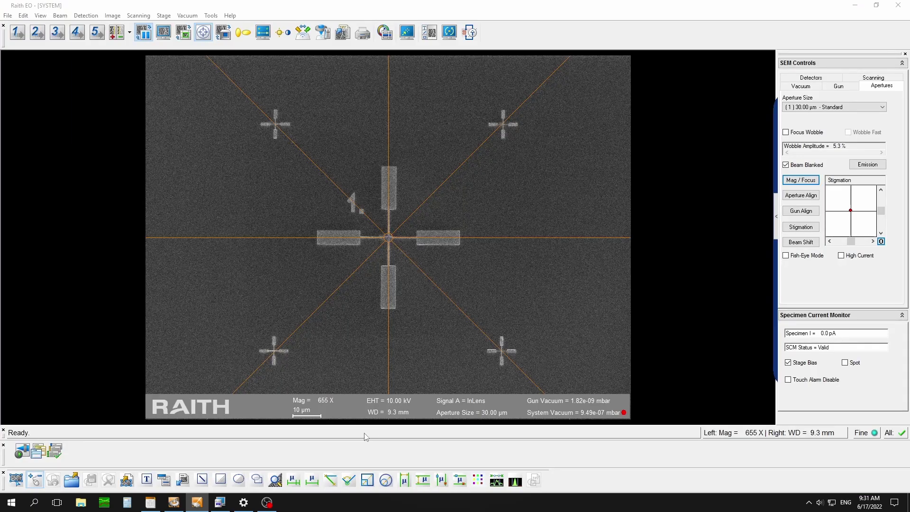
- Unblank the beam and box-zoom the live SEM image onto the central cross, about 8.62 K X
left_click(385, 119)
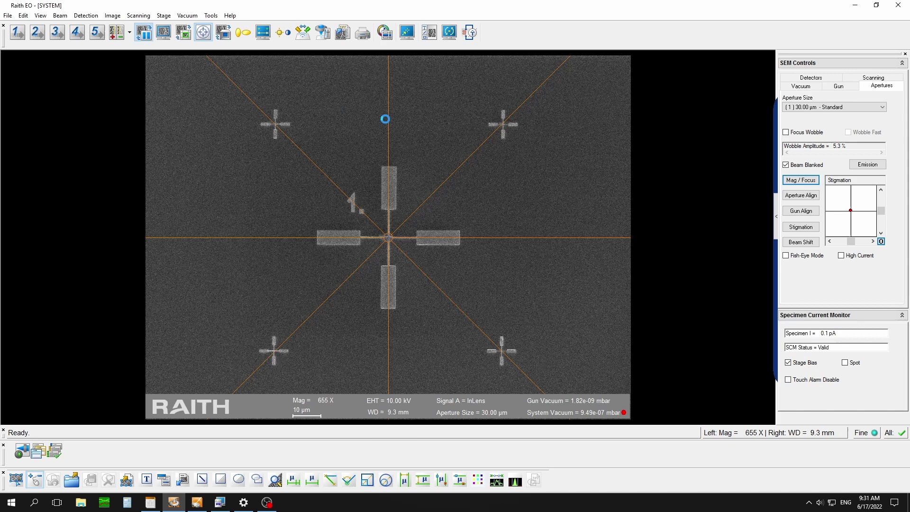
left_click(183, 32)
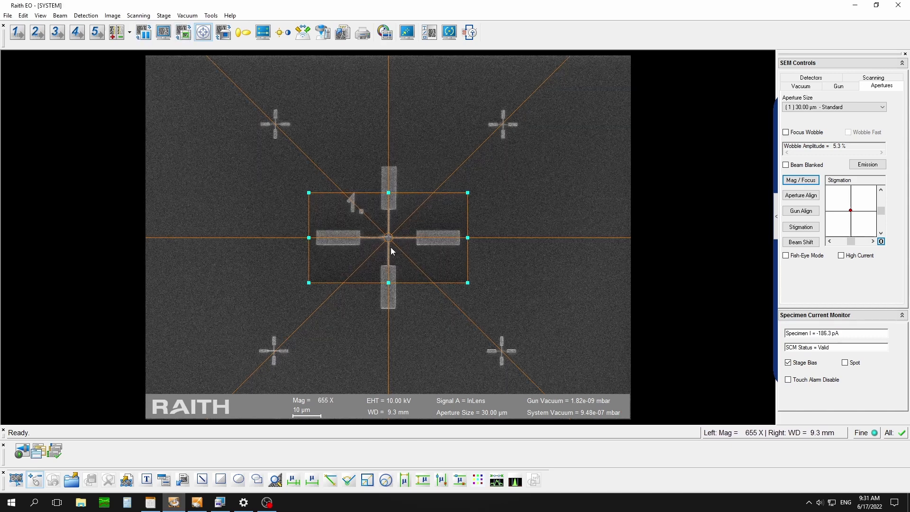
left_click_drag(335, 257, 412, 257)
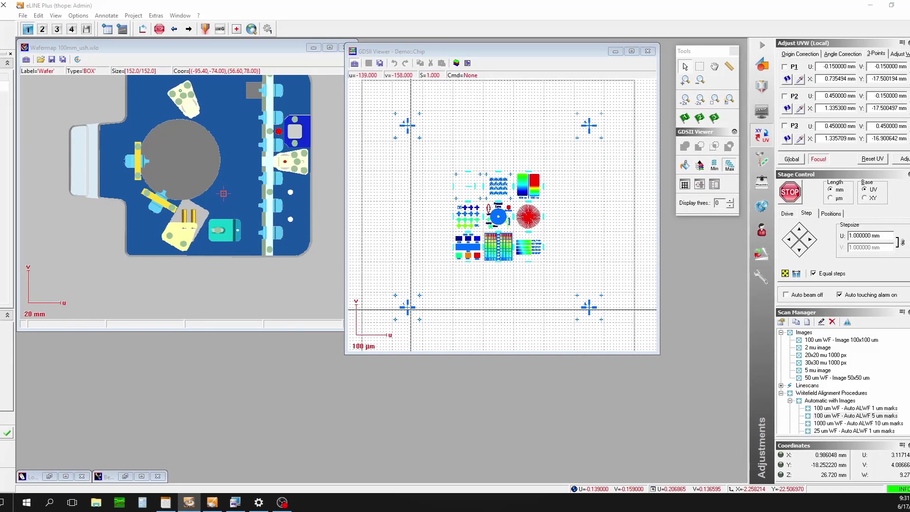
- Place mark 1 at the cross centre, read the stage position into P1, and apply Adjust
scroll(405, 308, "up", 10)
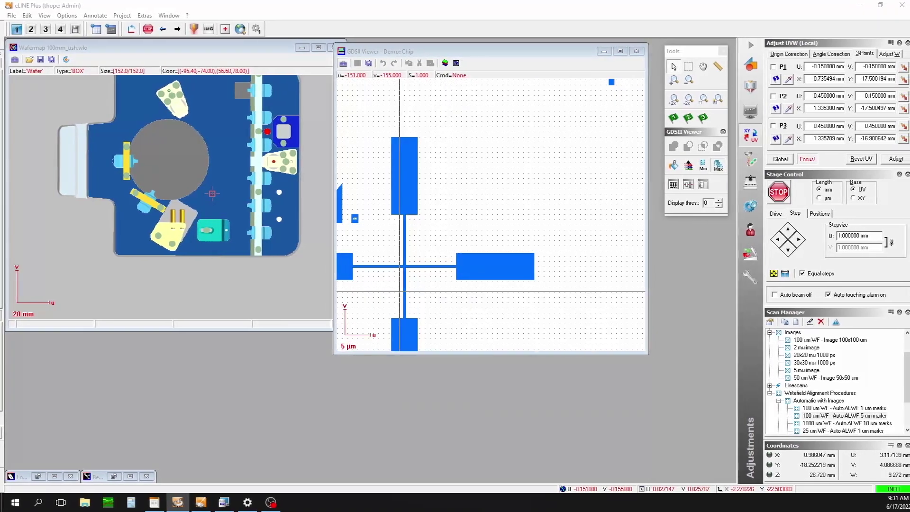
scroll(397, 292, "up", 3)
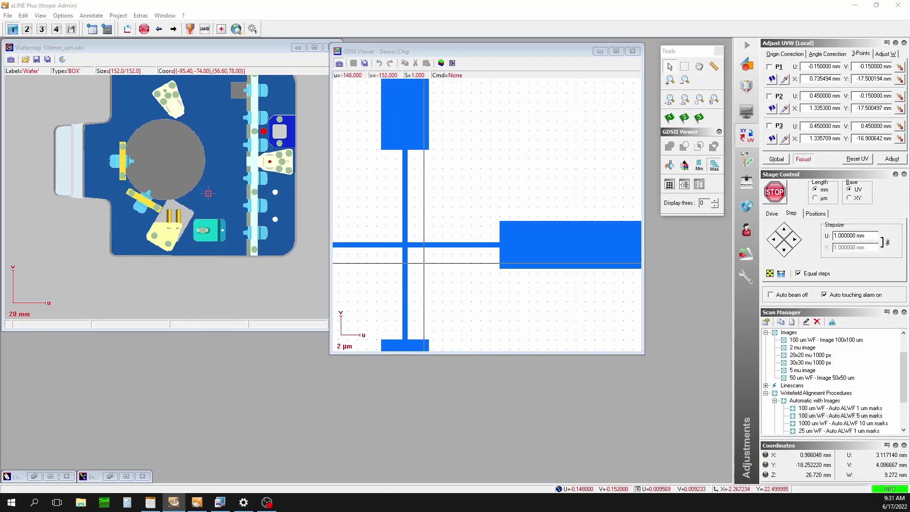
left_click(669, 117)
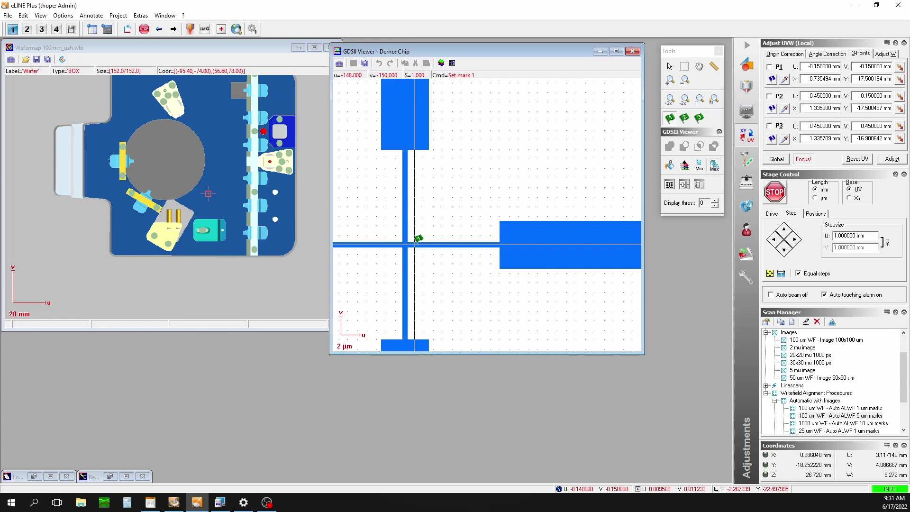
left_click(406, 242)
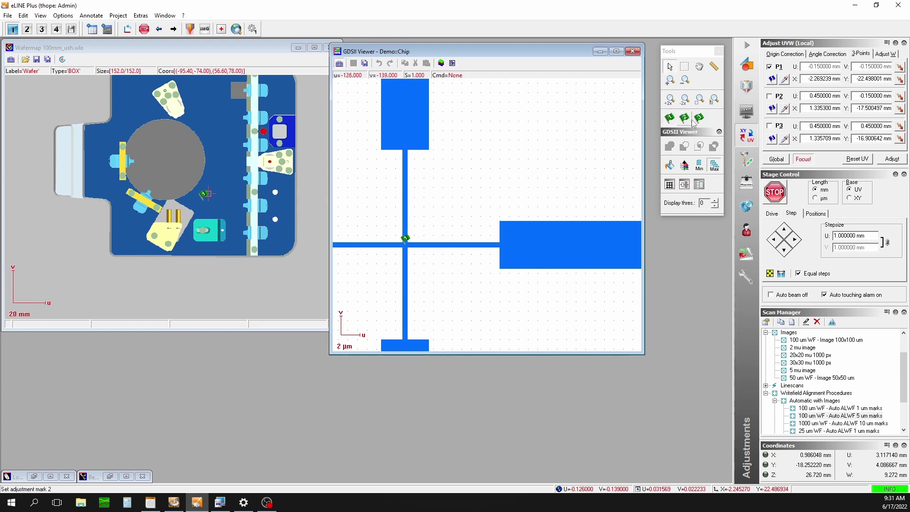
left_click(785, 79)
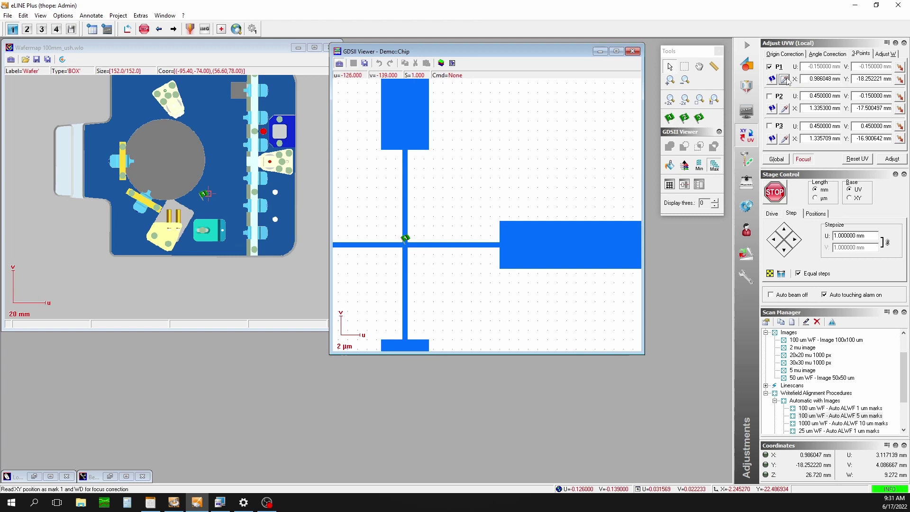
left_click(890, 159)
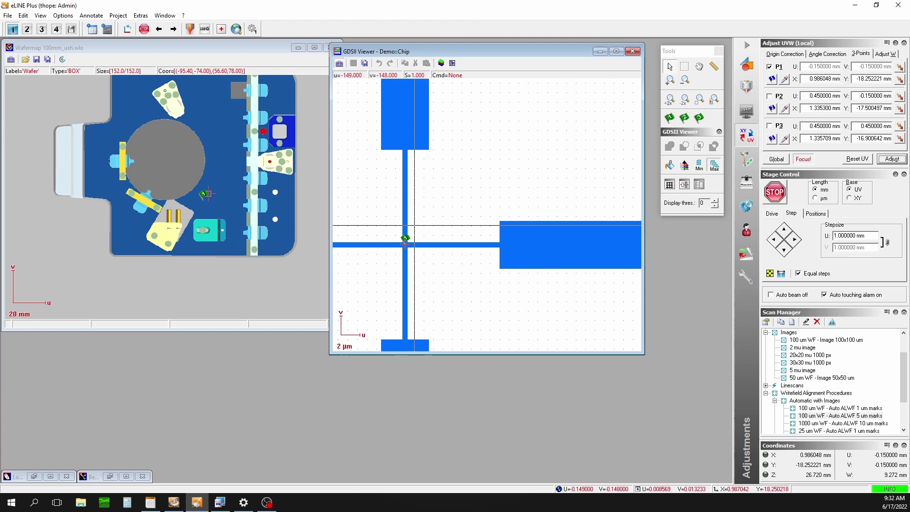
- Zoom the GDSII Viewer out and back in onto alignment mark 2
scroll(414, 226, "down", 5)
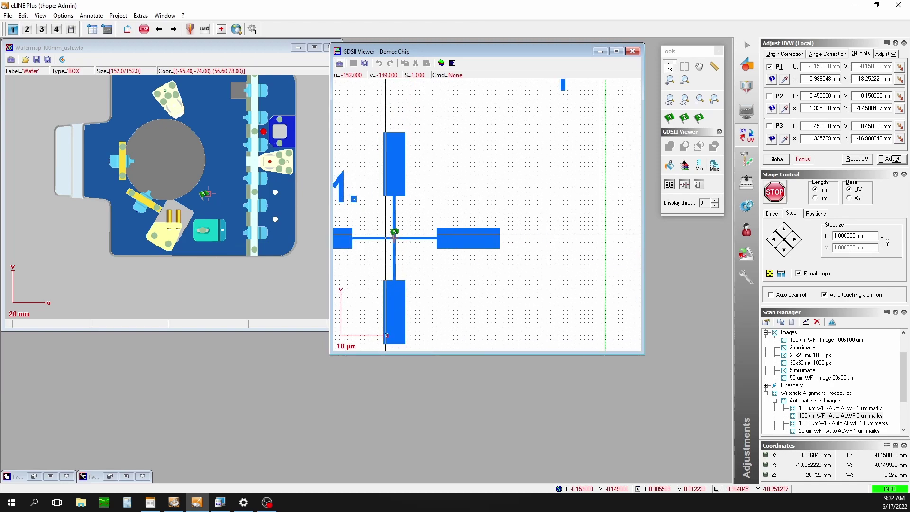
scroll(389, 226, "down", 2)
scroll(388, 225, "up", 2)
scroll(389, 226, "down", 2)
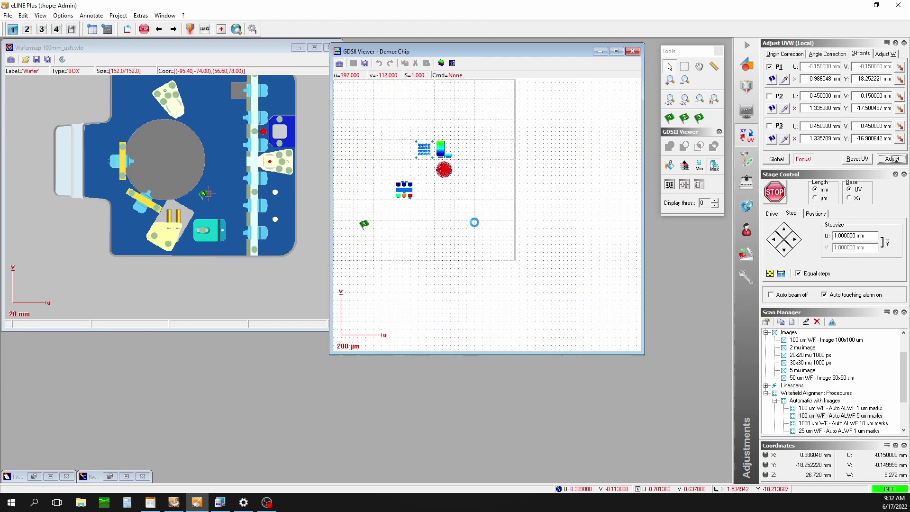
scroll(388, 226, "up", 2)
scroll(491, 232, "up", 2)
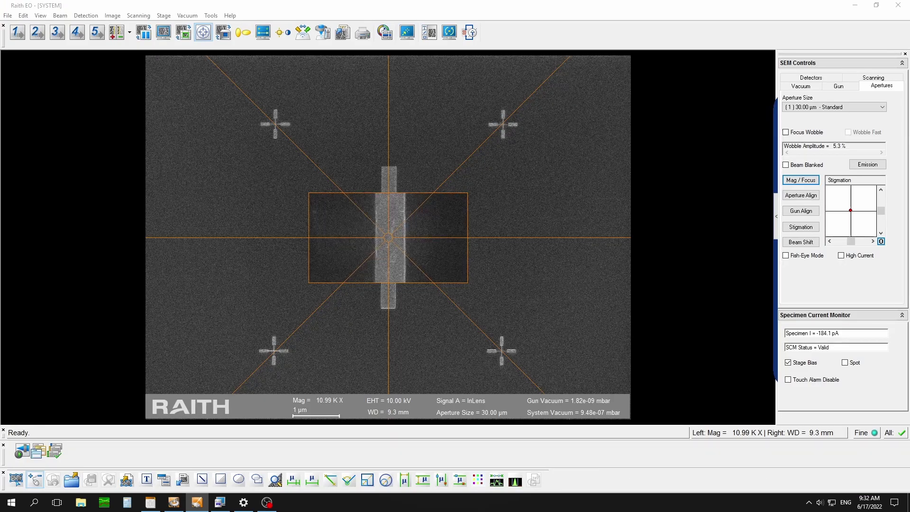
- In Raith EO, lower the magnification and shift the image so the cross sits at the crosshair
left_click(349, 12)
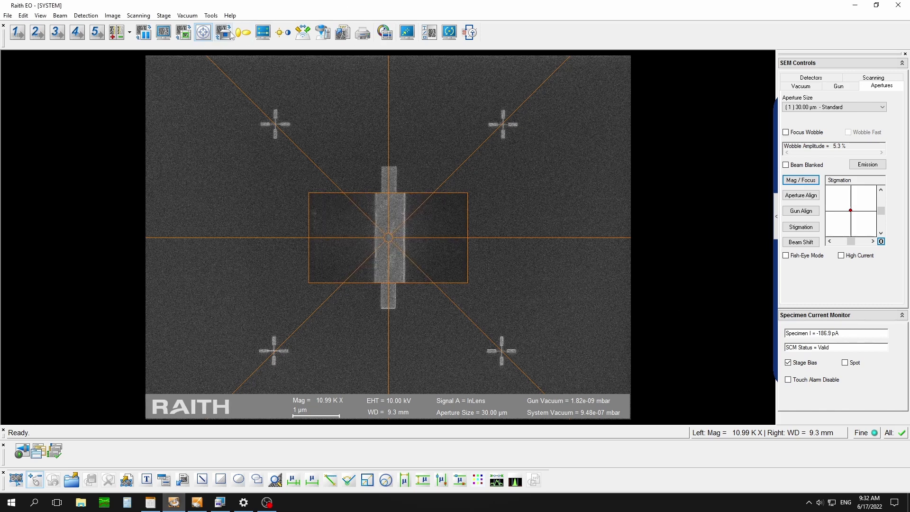
left_click_drag(432, 246, 438, 249)
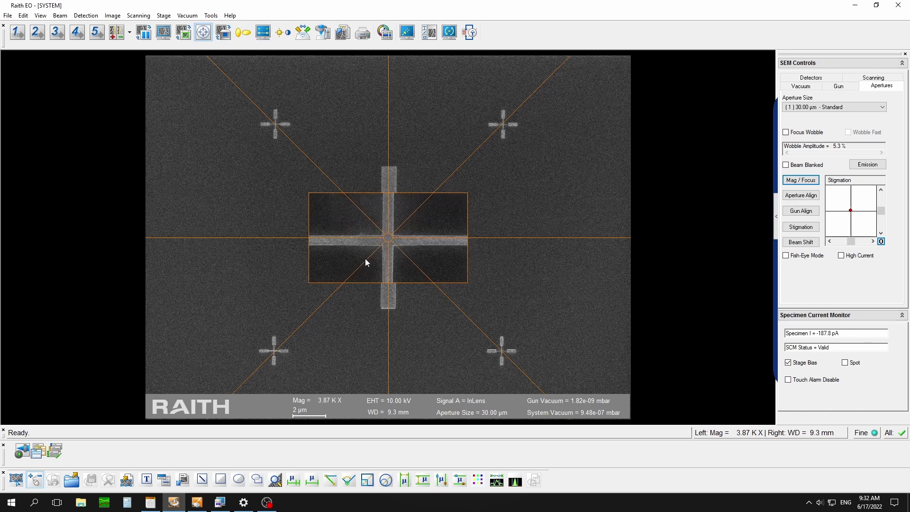
left_click_drag(365, 258, 358, 257)
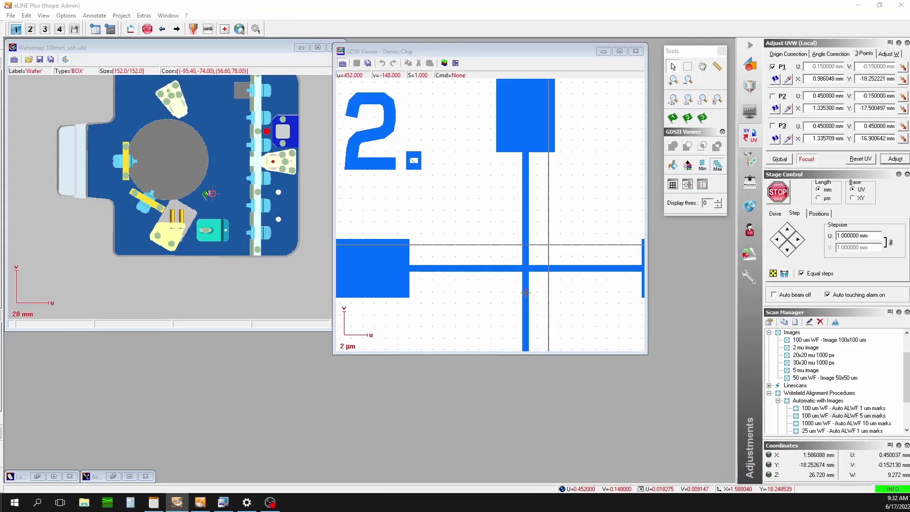
- Place mark 2 at the cross centre, read the stage position into P2, and apply Adjust
left_click(685, 117)
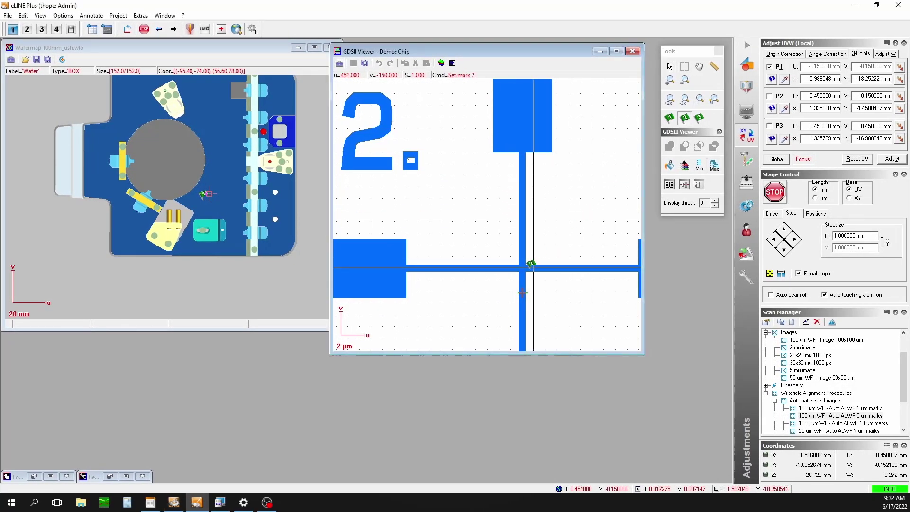
left_click(524, 262)
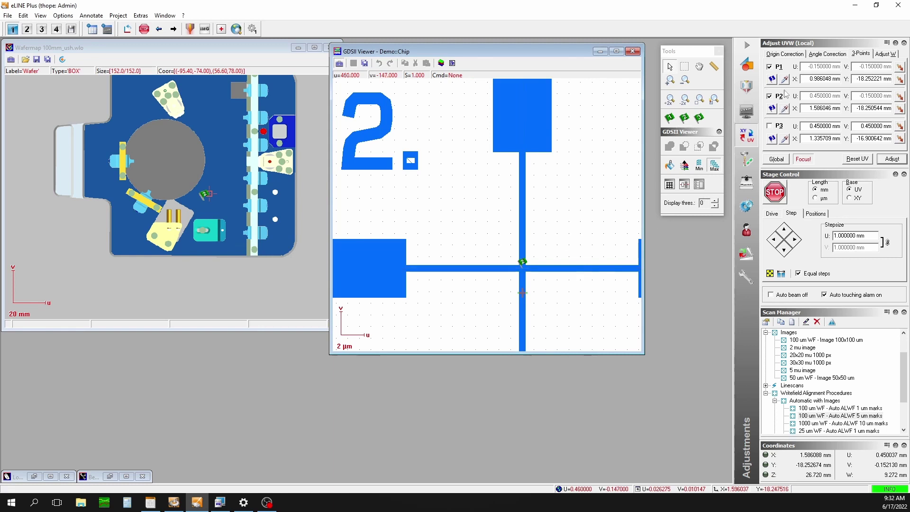
left_click(785, 109)
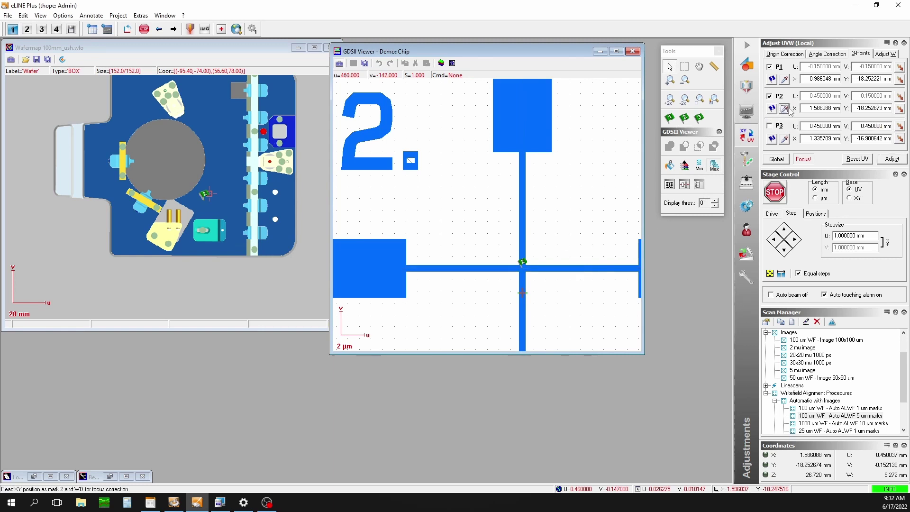
left_click(891, 160)
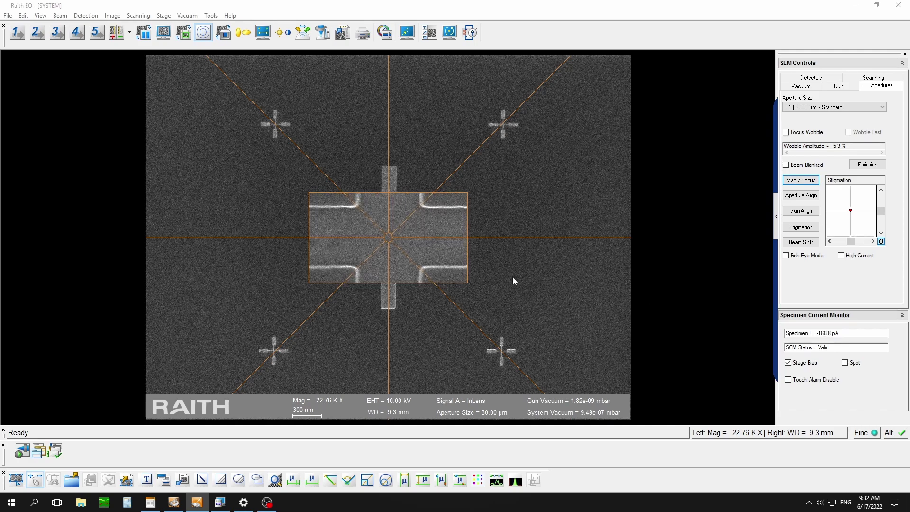
- Focus the live image of the third cross and pick the Set mark 3 flag tool
left_click_drag(441, 263, 442, 263)
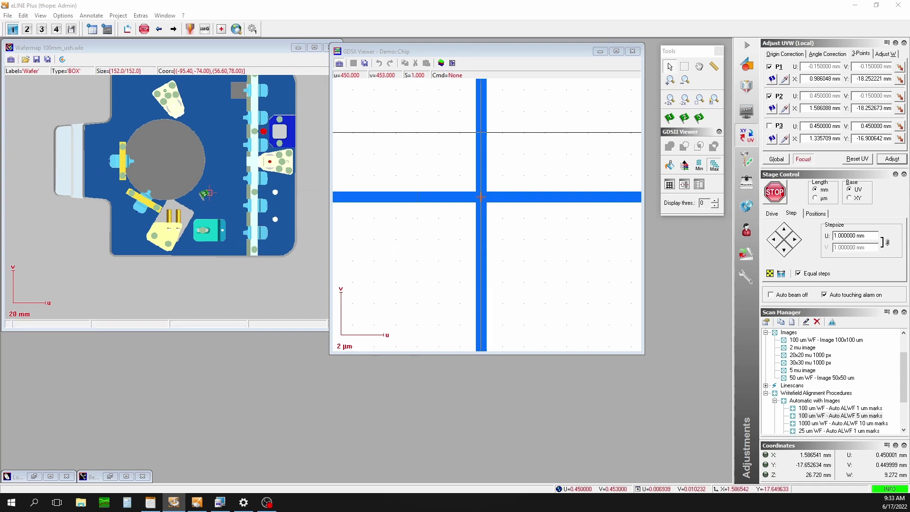
left_click(699, 118)
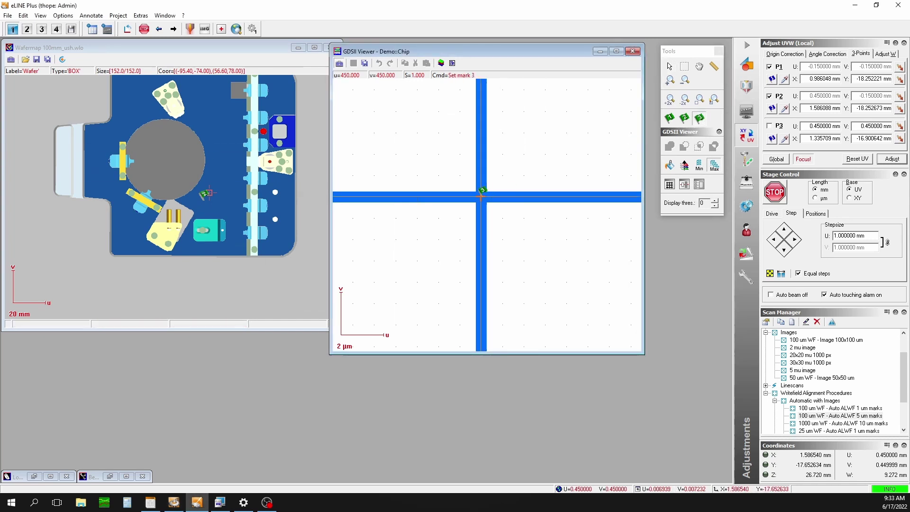
- Place mark 3 at the cross centre, read stage XY into P3, apply Adjust, and zoom the layout
left_click(481, 195)
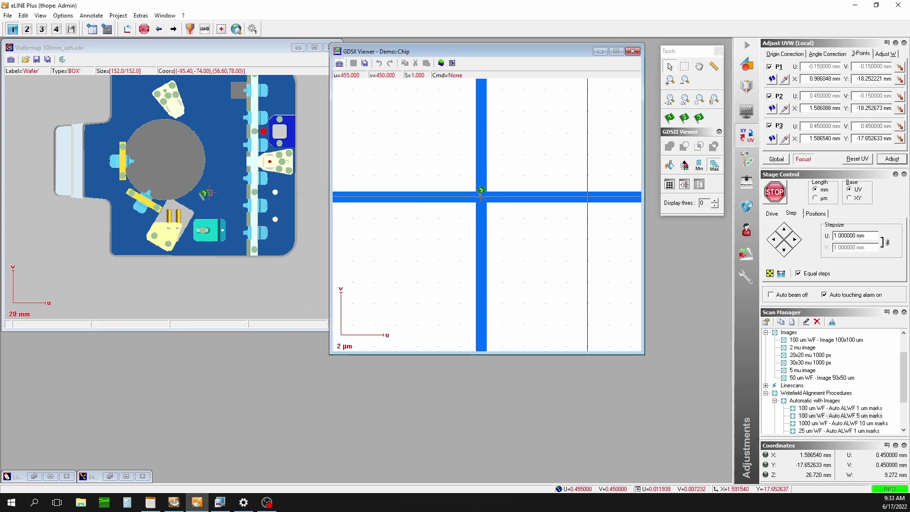
left_click(784, 140)
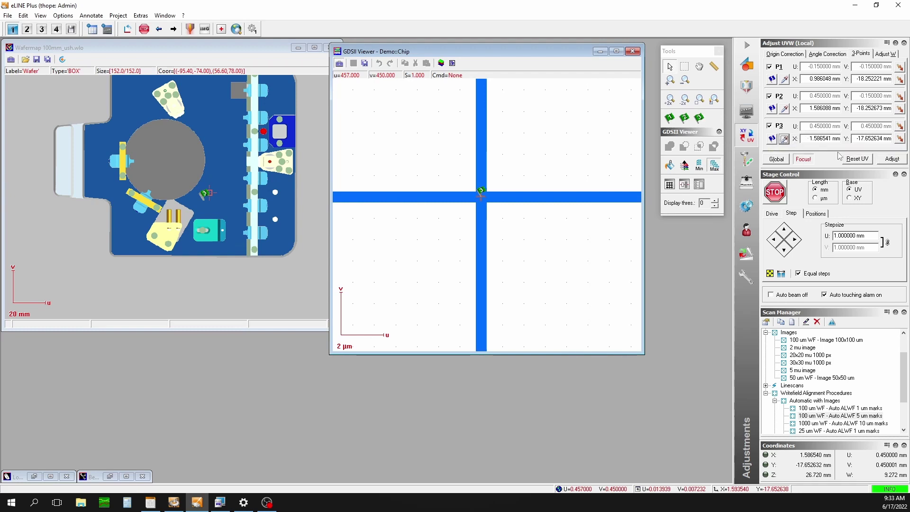
left_click(892, 160)
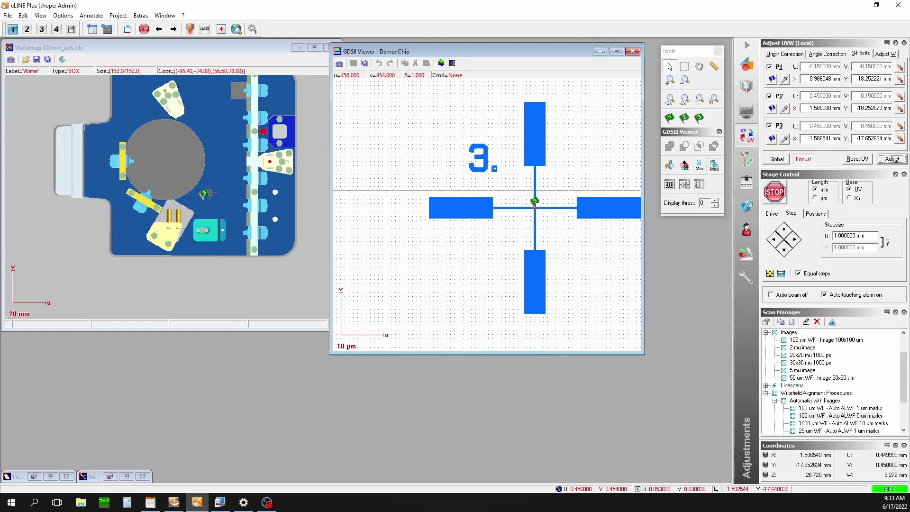
scroll(563, 185, "down", 3)
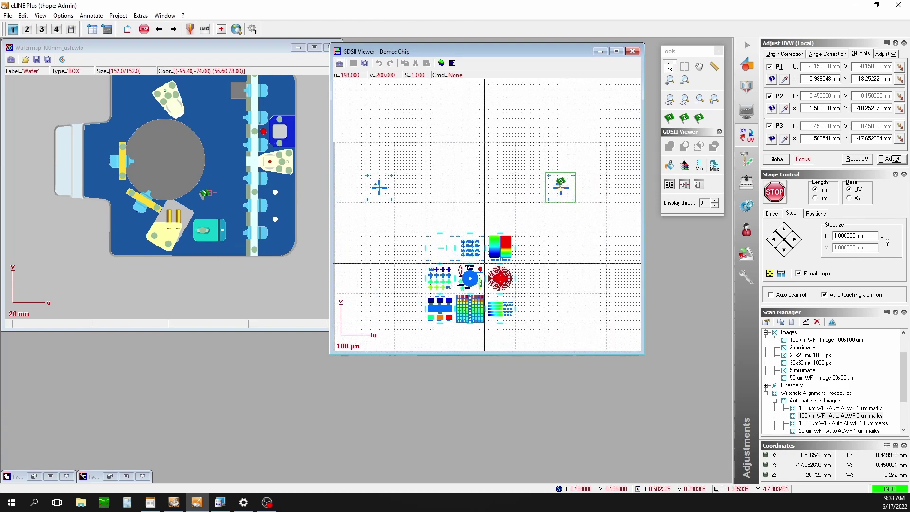
scroll(440, 298, "up", 3)
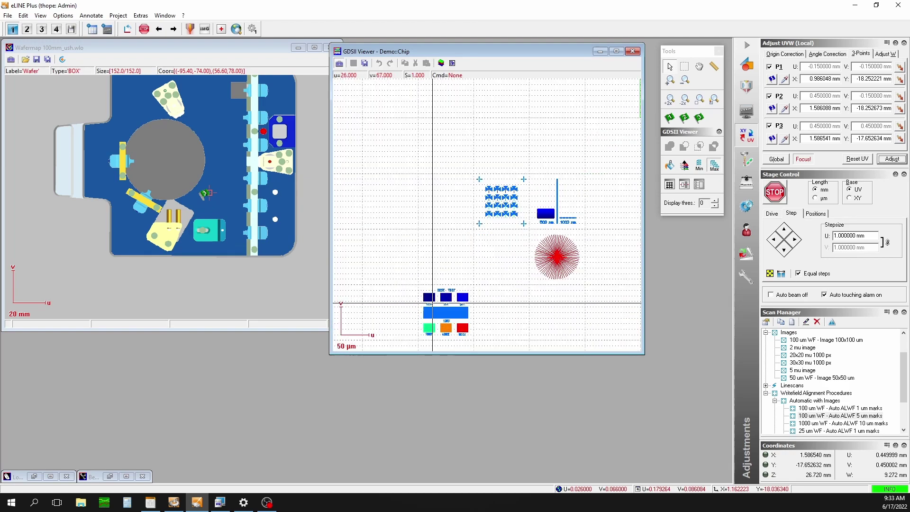
scroll(432, 300, "up", 4)
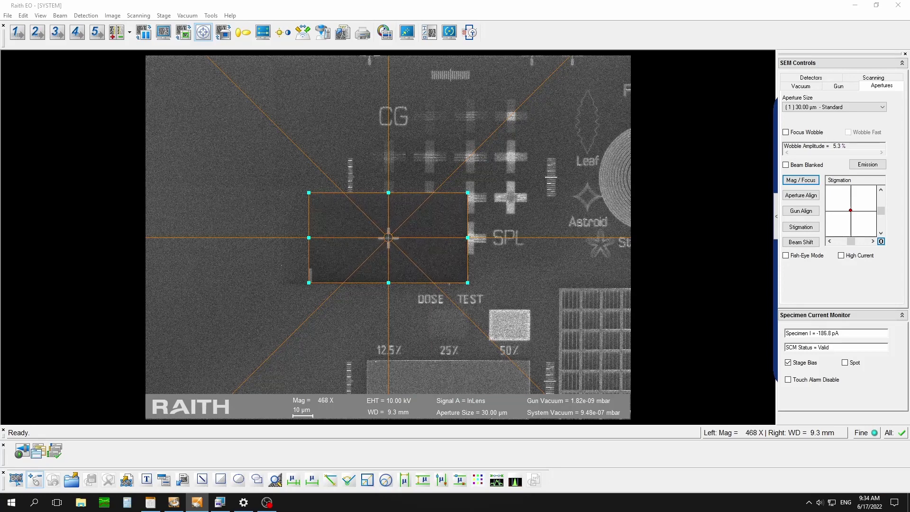
- Zoom the live image onto the small cross beside SPL, then lower magnification slightly
double_click(416, 233)
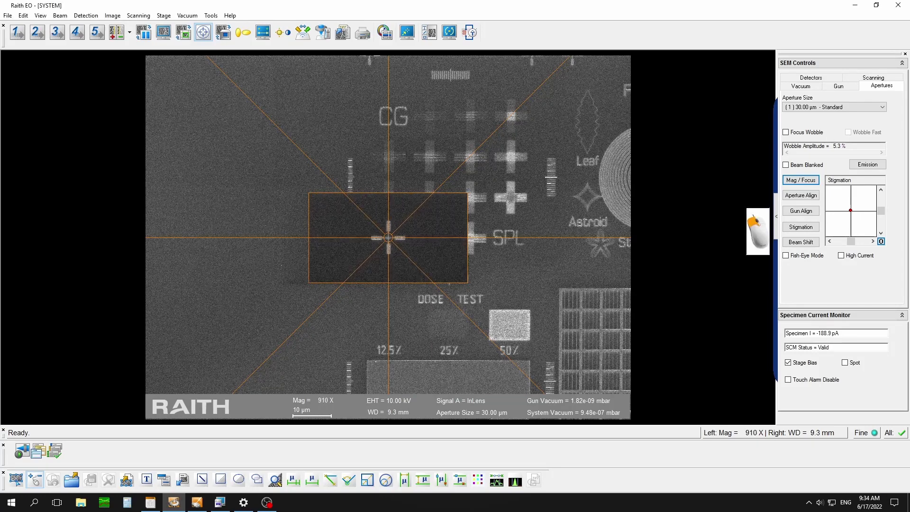
scroll(417, 231, "down", 1)
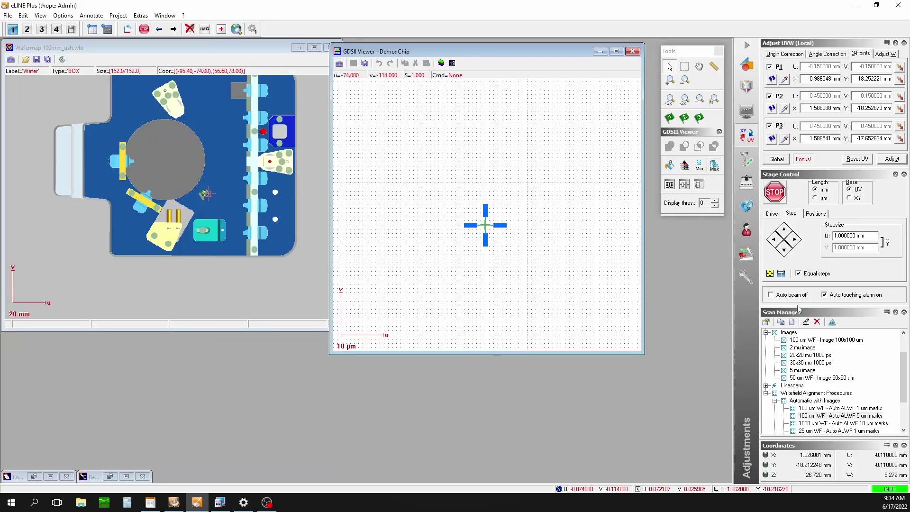
- Open the scan properties of '100 um WF - Auto ALWF 5 um marks' under Automatic with Images
left_click(765, 333)
left_click(766, 348)
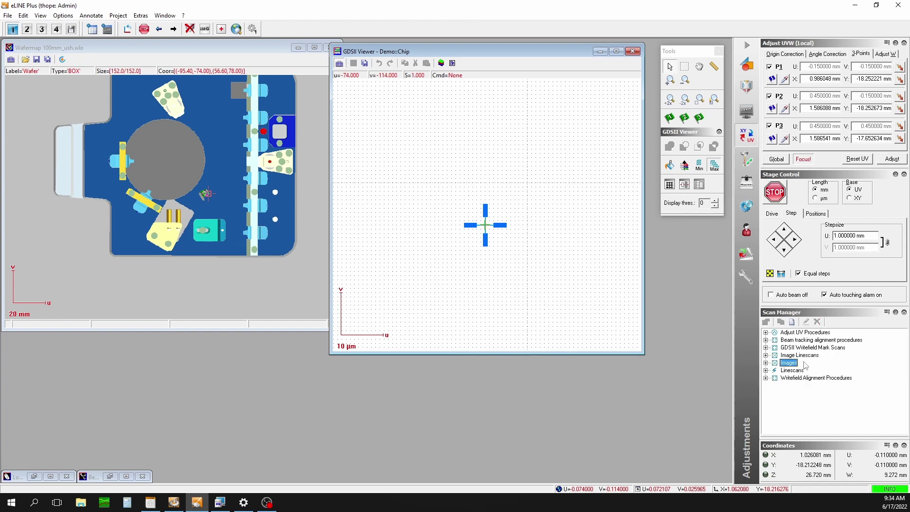
left_click(765, 377)
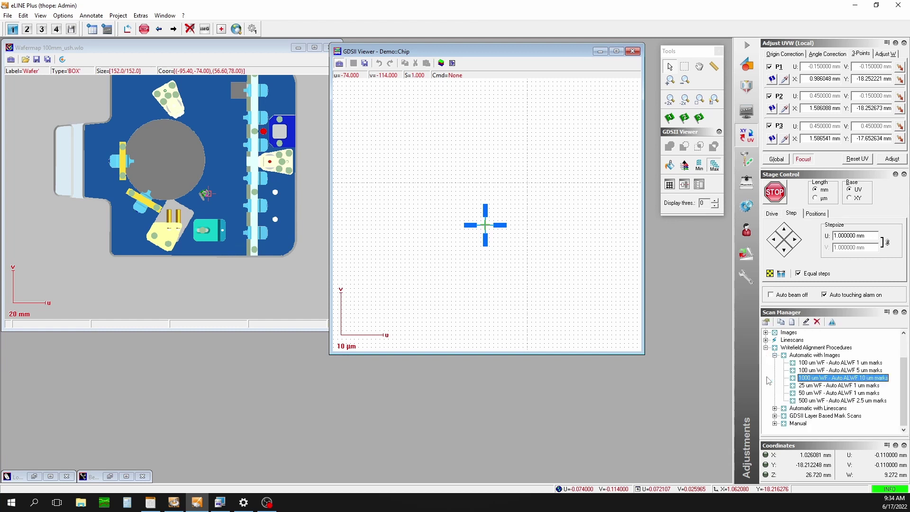
left_click(823, 356)
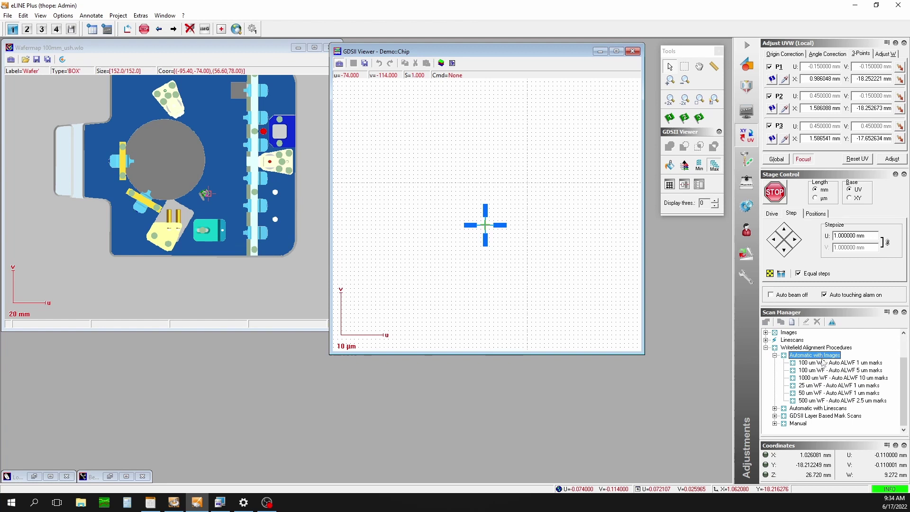
left_click(823, 370)
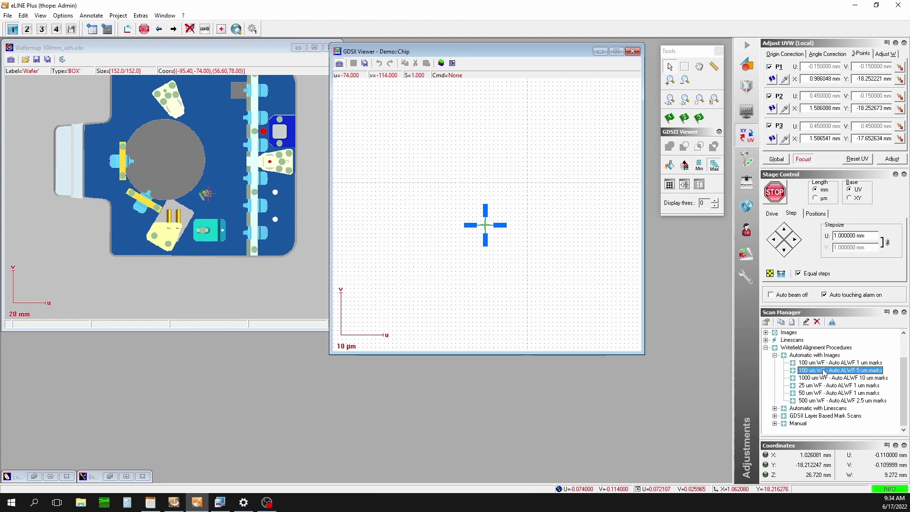
double_click(824, 370)
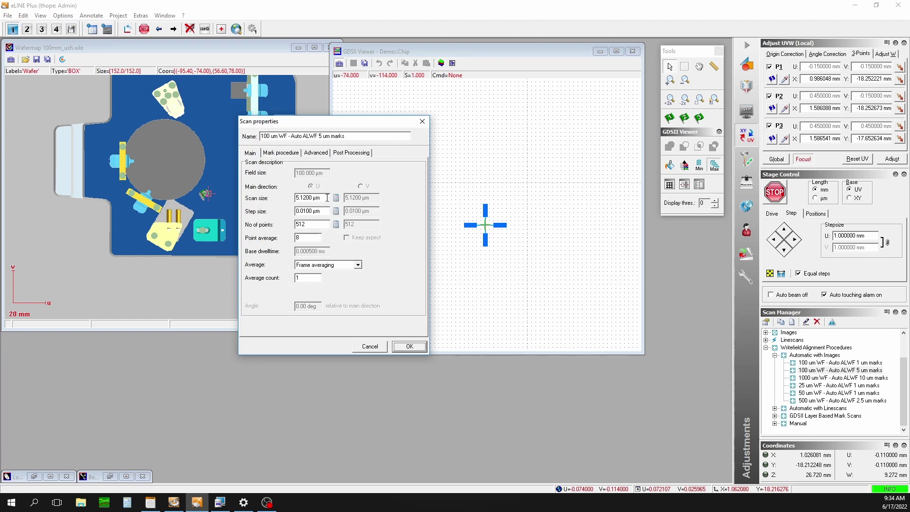
- View the Mark procedure settings of the 5 um marks procedure, then close the dialog unchanged
left_click(289, 154)
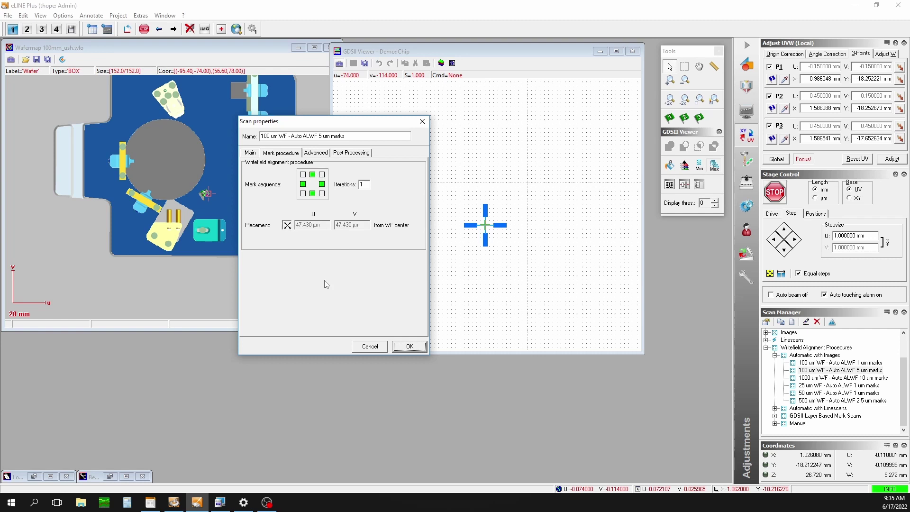
key("Return")
- Execute the '100 um WF - Auto ALWF 5 um marks' writefield alignment on the sample
right_click(850, 370)
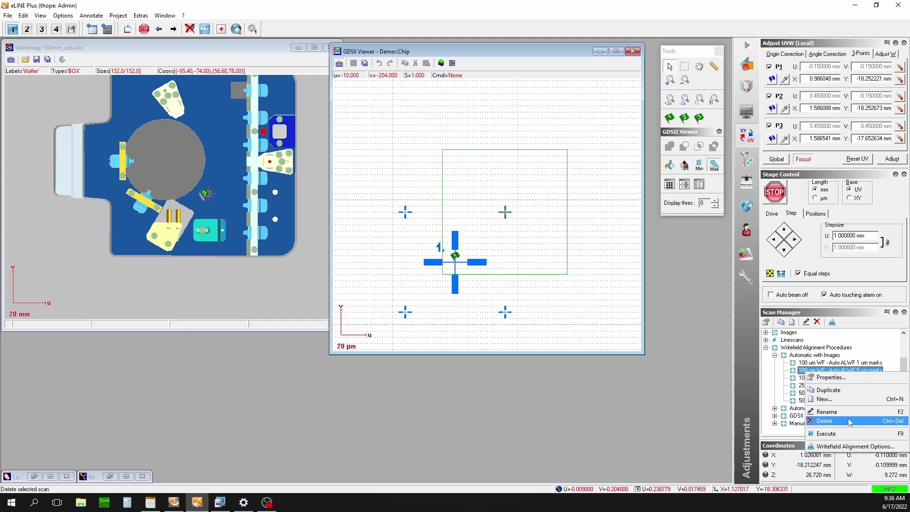
left_click(849, 434)
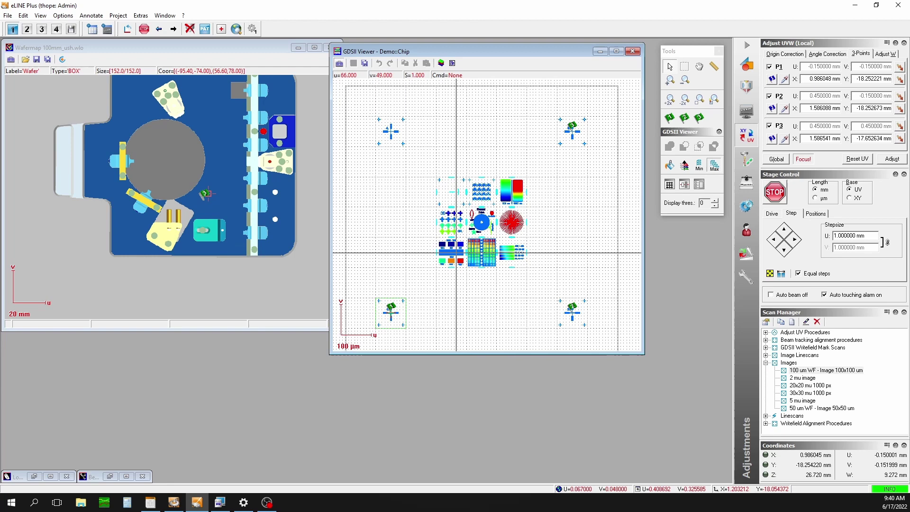
- Zoom into the Dose Test area and create a new empty NONAME.pls position list beside it
scroll(455, 255, "up", 1)
scroll(455, 254, "up", 8)
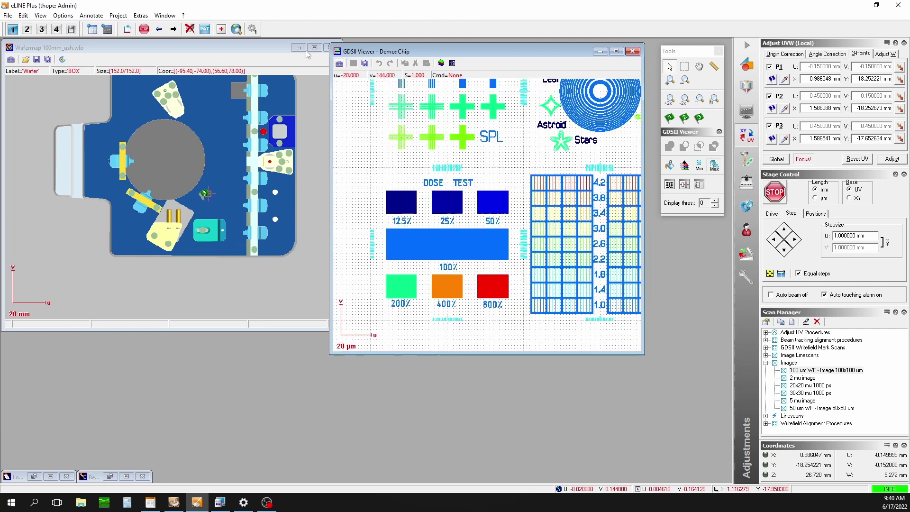
left_click(106, 30)
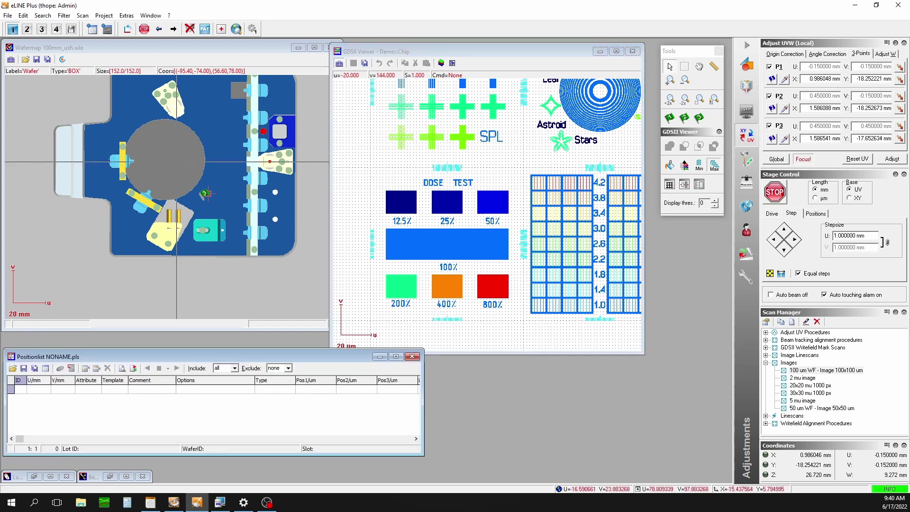
left_click_drag(234, 359, 279, 355)
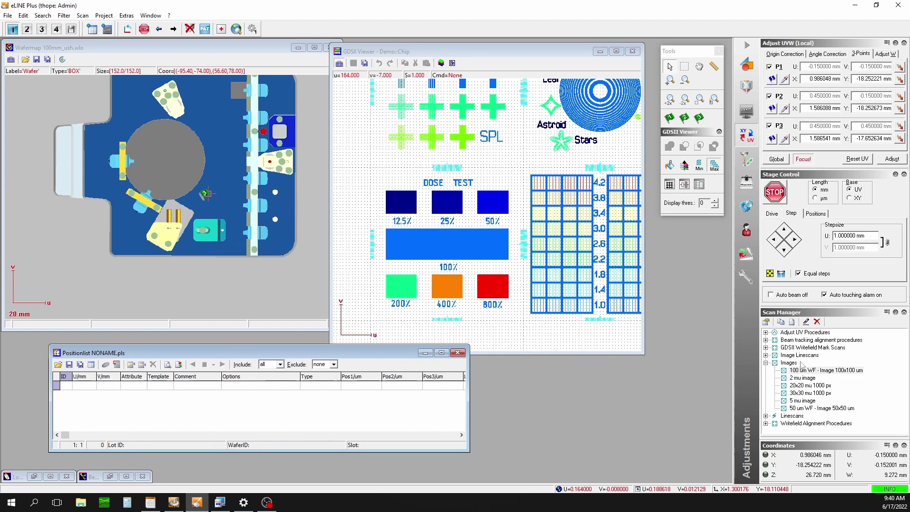
- Add a '100 um WF - Image 100x100 um' scan over the Dose Test area as entry one
left_click(793, 372)
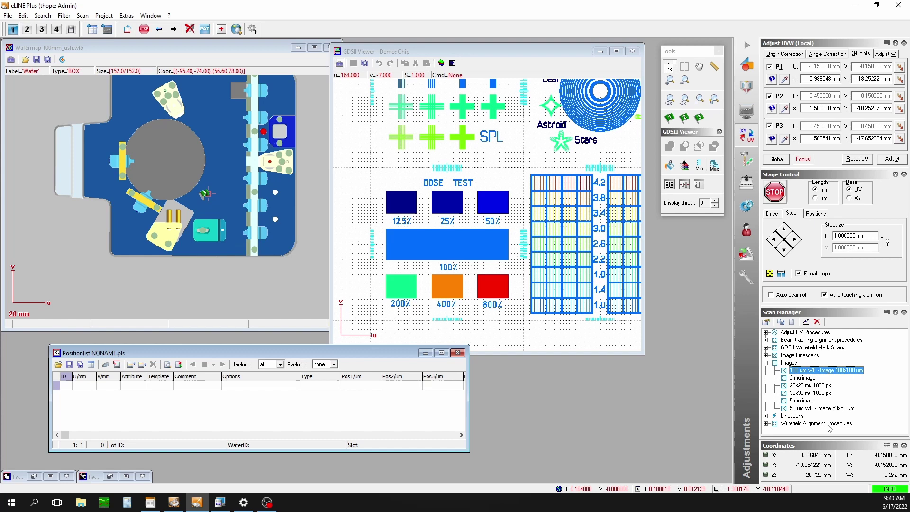
double_click(847, 373)
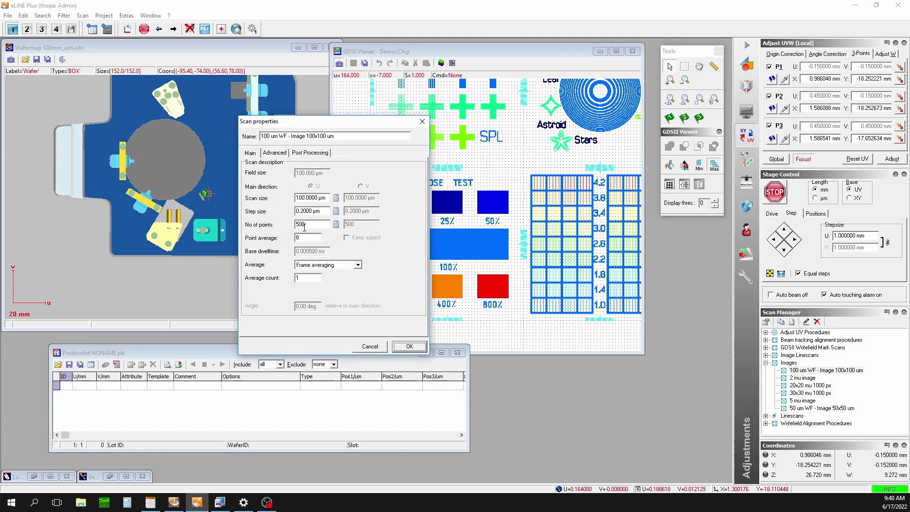
left_click(409, 346)
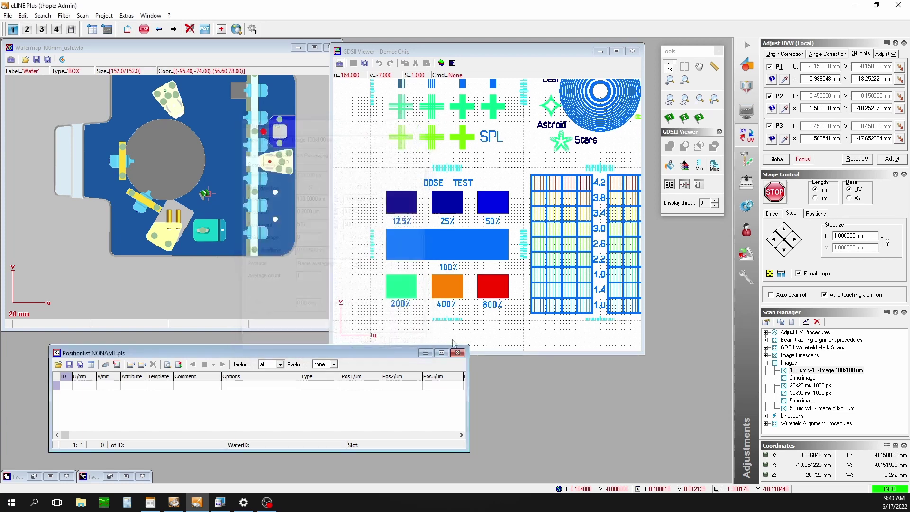
left_click(802, 372)
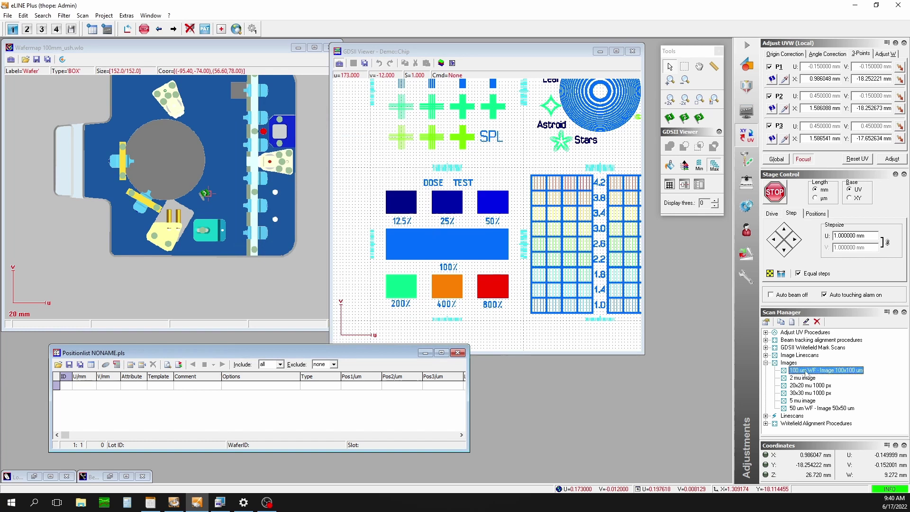
left_click_drag(805, 374, 449, 246)
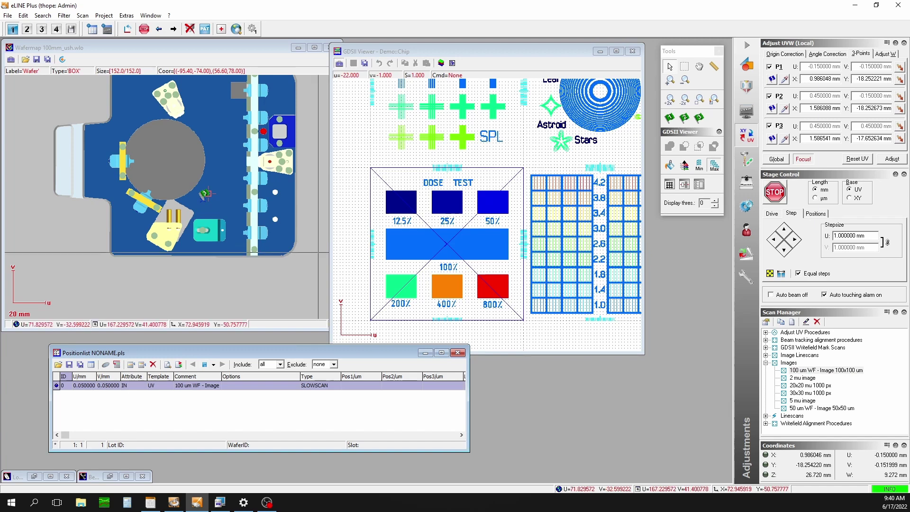
- Matrix-copy the overview scan into a 3 x 3 grid with 100 µm U and V steps
scroll(474, 306, "down", 2)
scroll(473, 306, "down", 1)
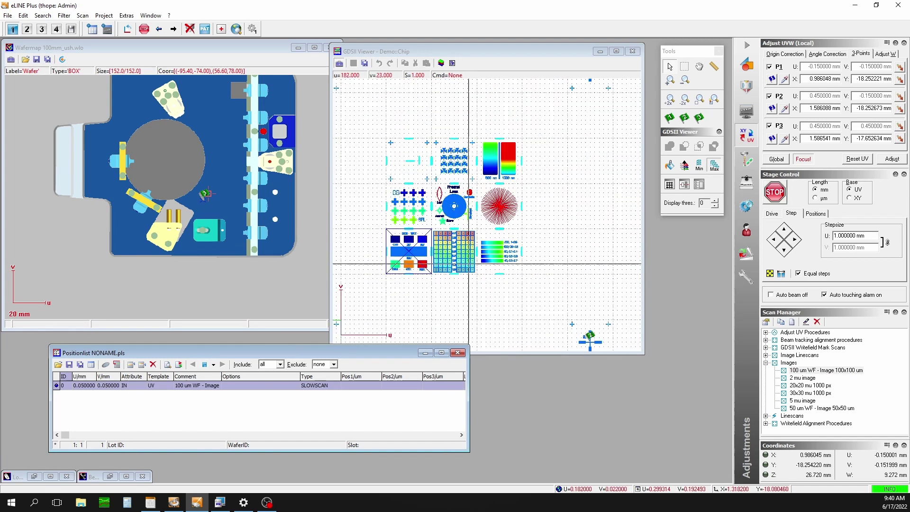
left_click(64, 16)
left_click(77, 40)
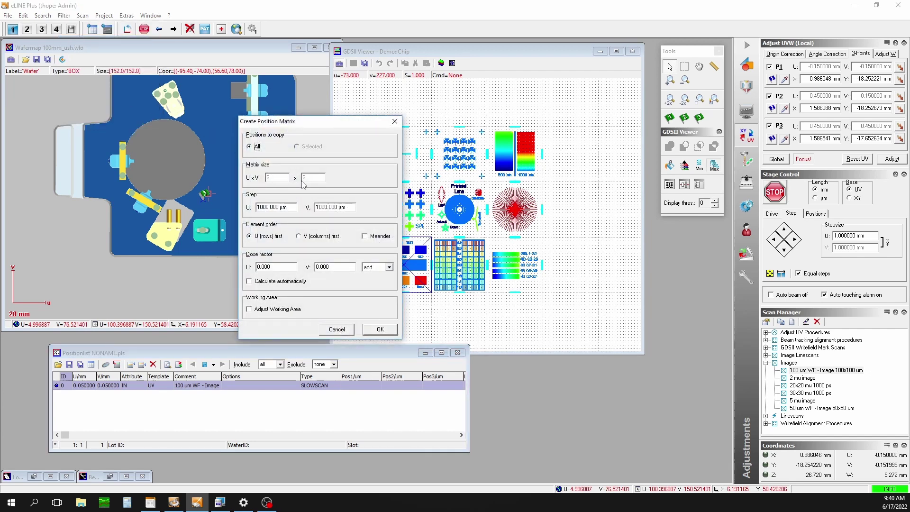
double_click(266, 206)
type("100")
key("Tab")
type("1.00")
key("Return")
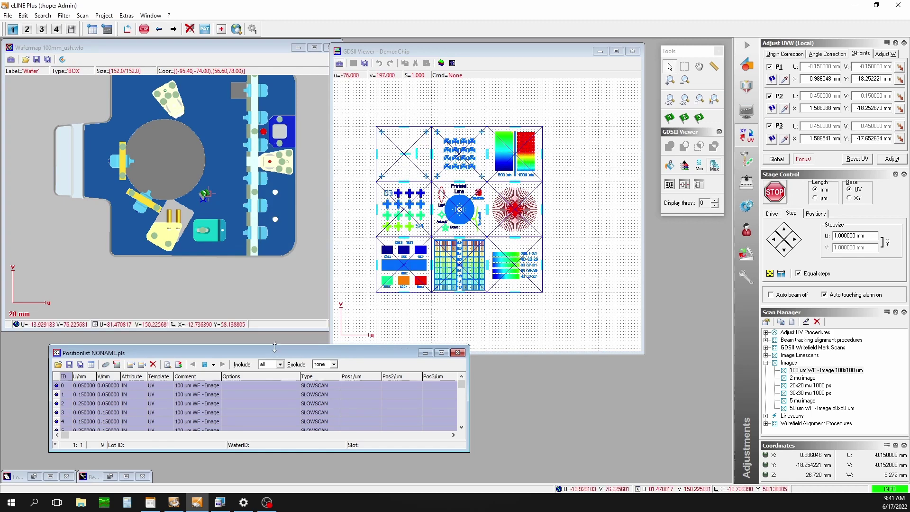
left_click_drag(275, 347, 274, 317)
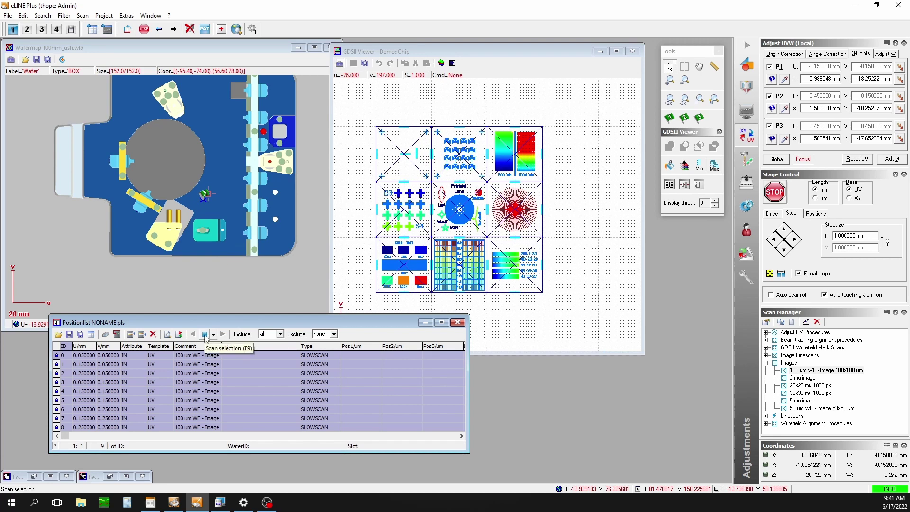
- Scan all nine selected overview positions in NONAME.pls
left_click(205, 335)
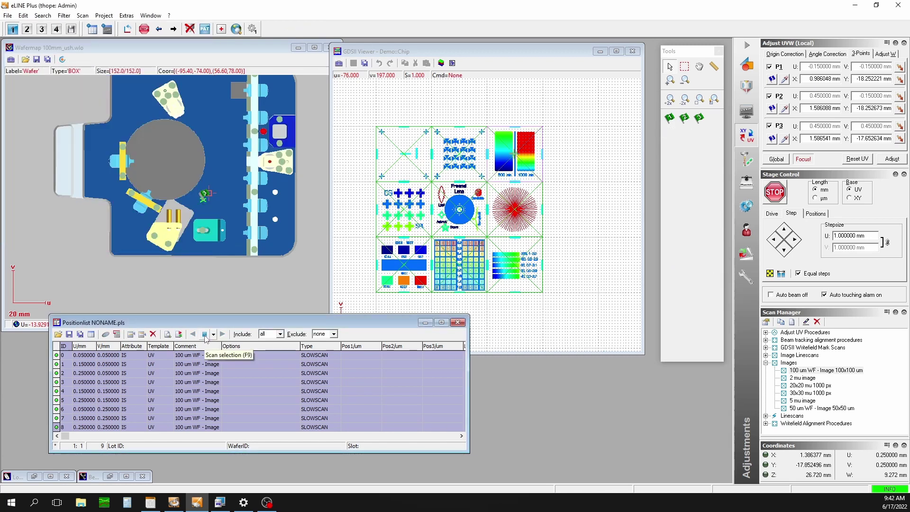
- Review the recorded overview images of positions 4 and 3, then close the image window
double_click(108, 391)
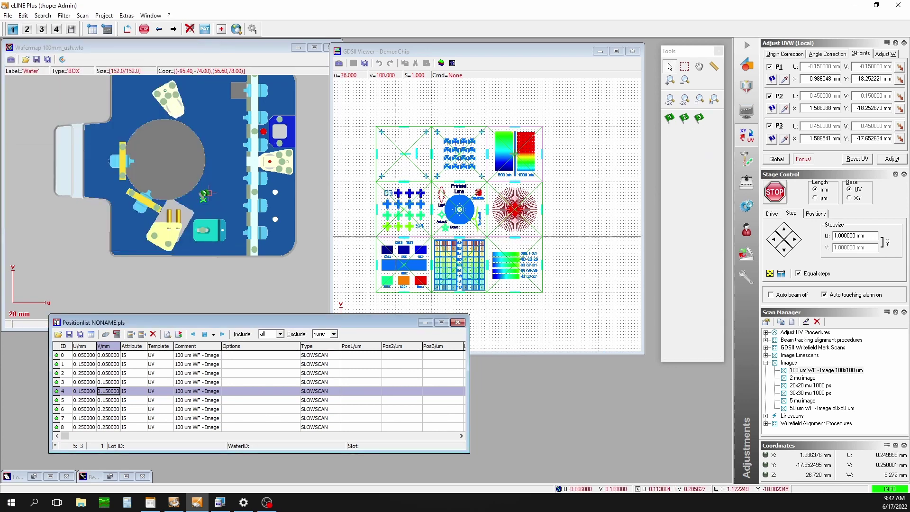
key("Up")
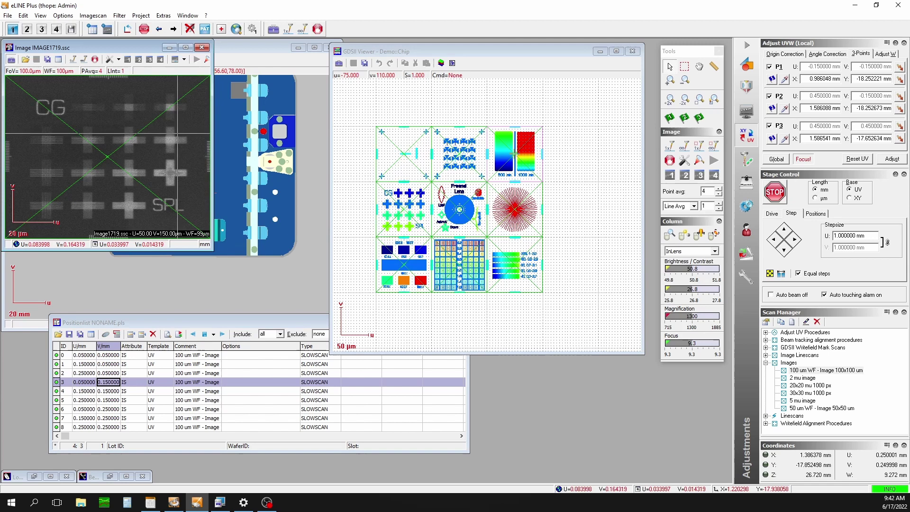
left_click(201, 47)
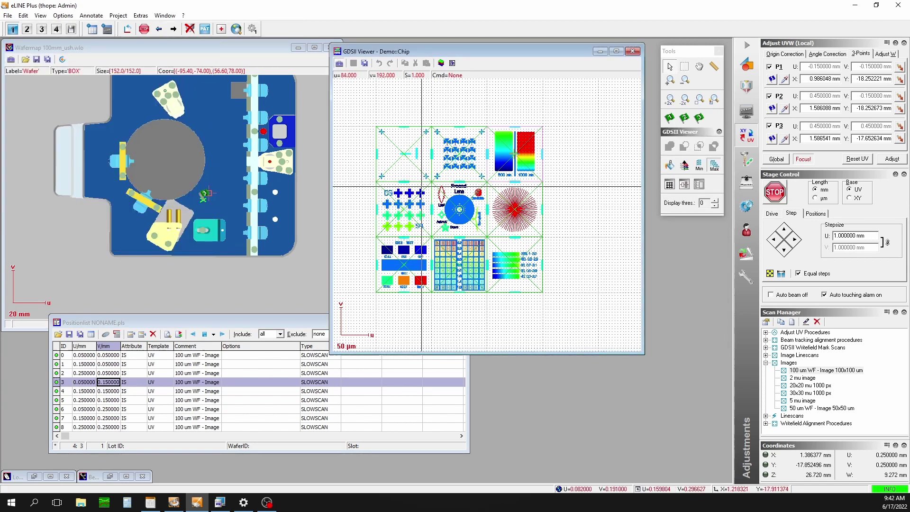
- Zoom the GDSII Viewer into the CG crosses and select the '5 mu image' scan
scroll(391, 208, "up", 3)
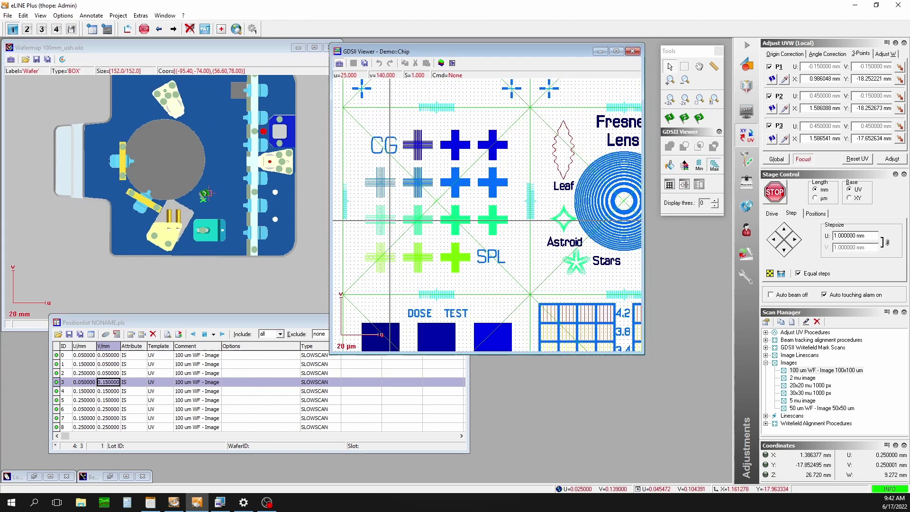
scroll(376, 223, "up", 1)
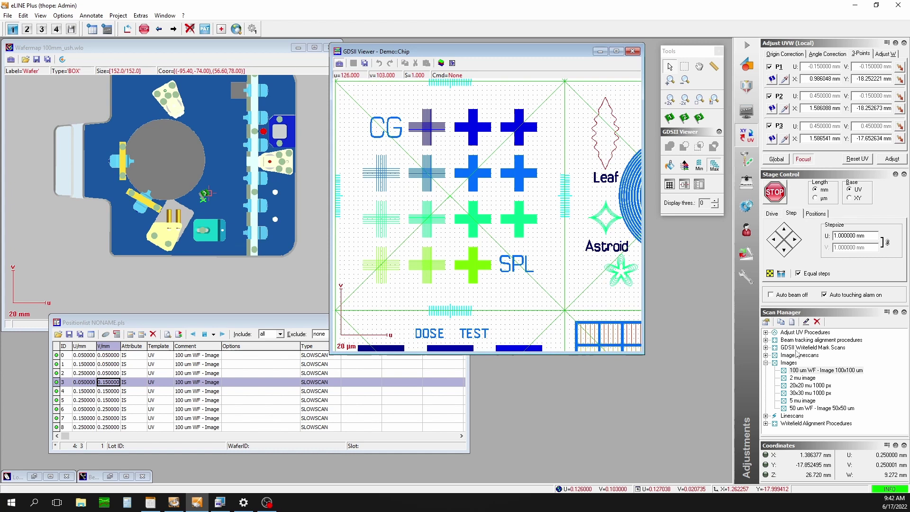
left_click(803, 401)
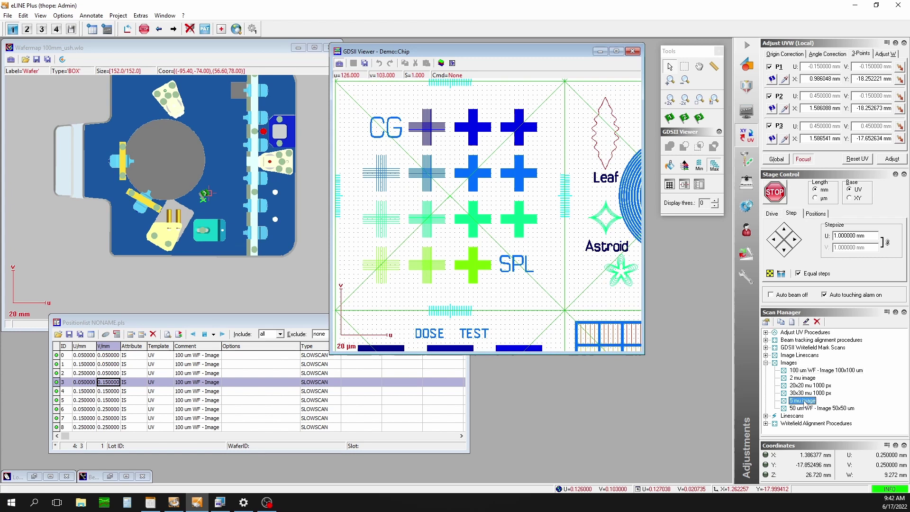
- Place a 5 mu close-up on the bottom-left cross and matrix-copy it 4 x 4 at 20 µm steps
left_click(383, 269)
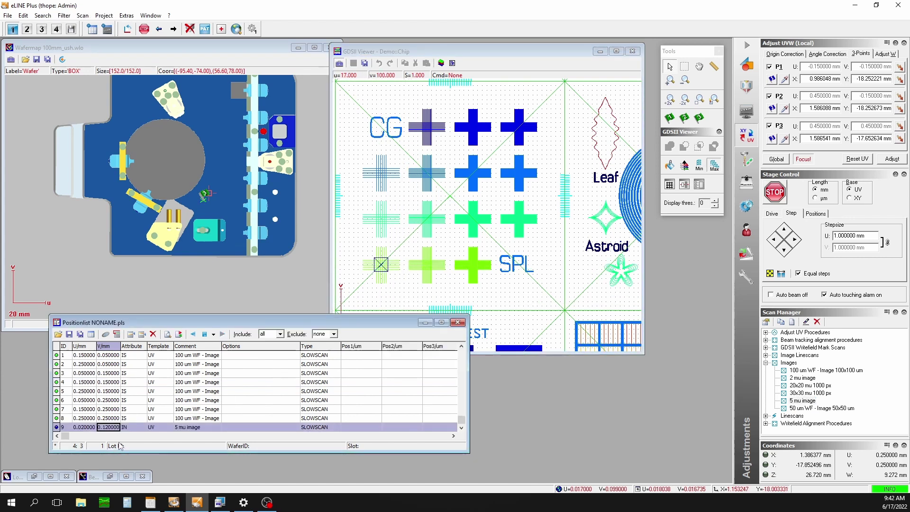
left_click(64, 15)
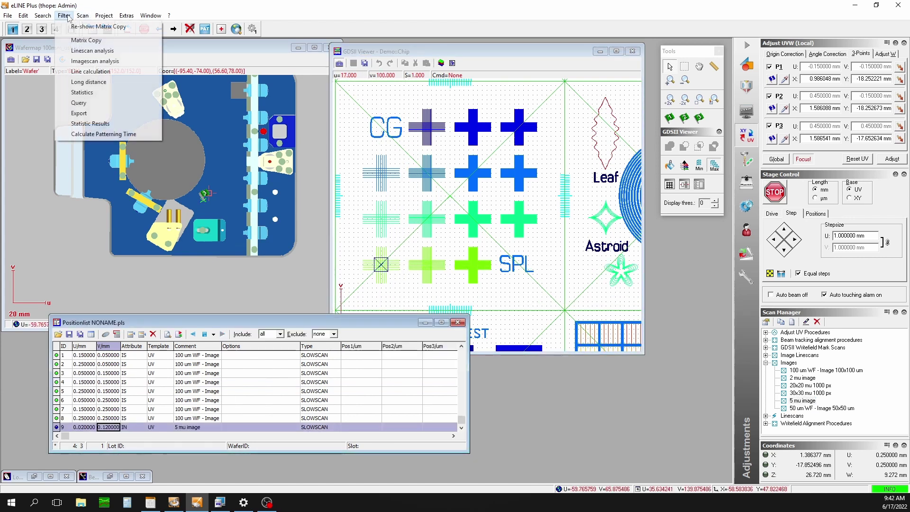
left_click(81, 41)
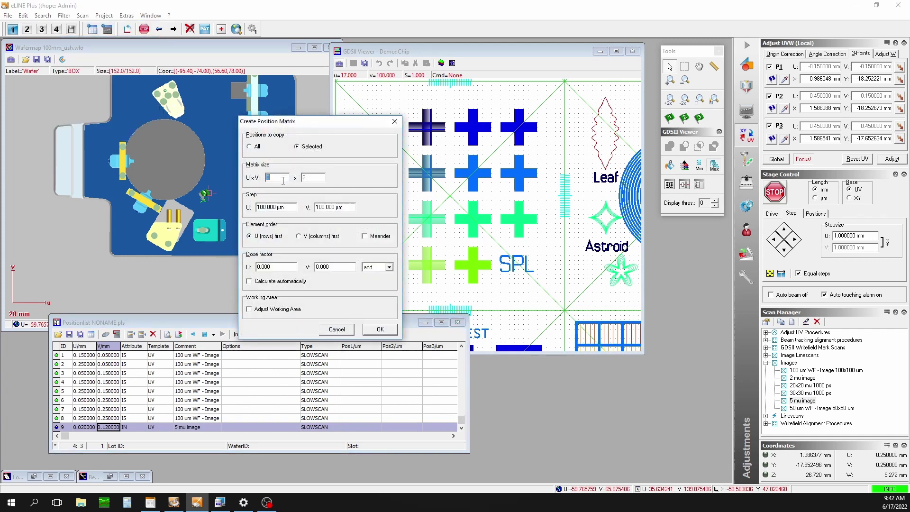
key("Tab")
type("20")
key("Tab")
type("20")
left_click(393, 331)
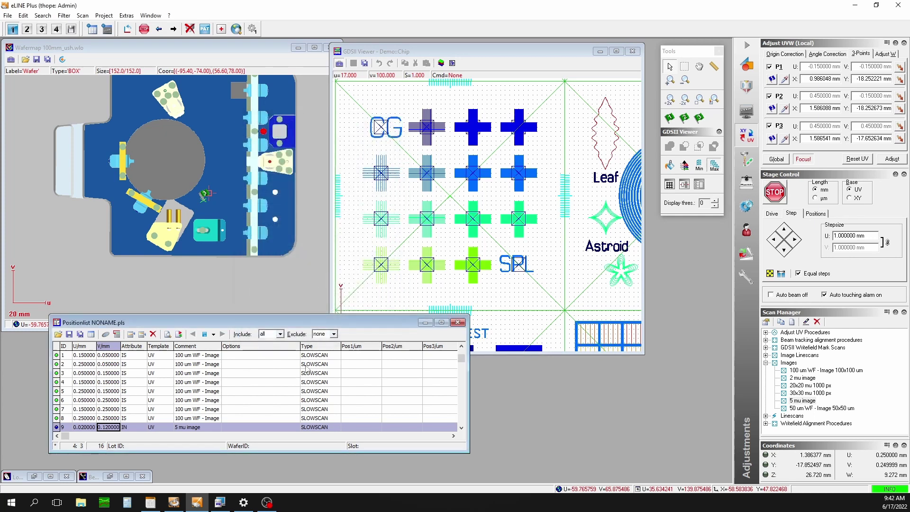
- Select close-up rows 9 to 24 and check the '5 mu image' scan settings
left_click_drag(235, 318, 235, 171)
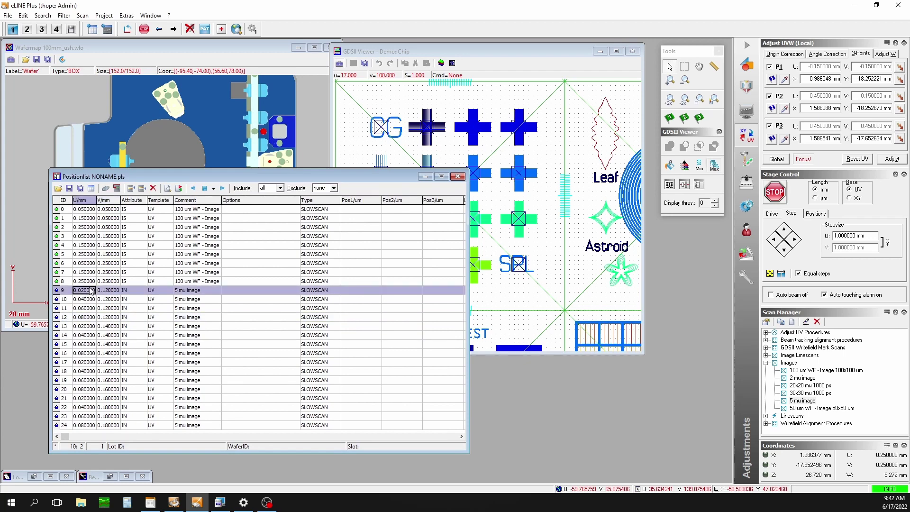
key("Left")
key("Up")
key("Up")
key("Up")
left_click(141, 425, "shift")
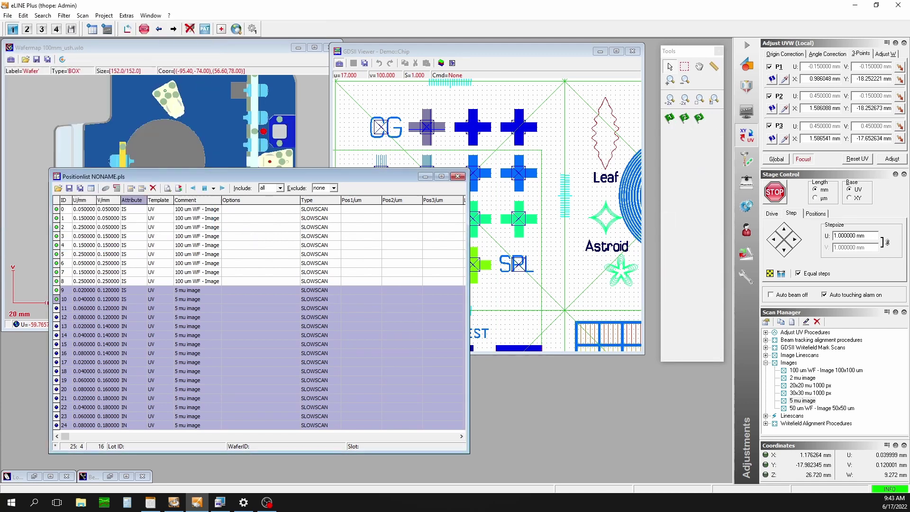
double_click(802, 401)
- Confirm the 5 mu image settings and start scanning the sixteen close-up positions
left_click(409, 346)
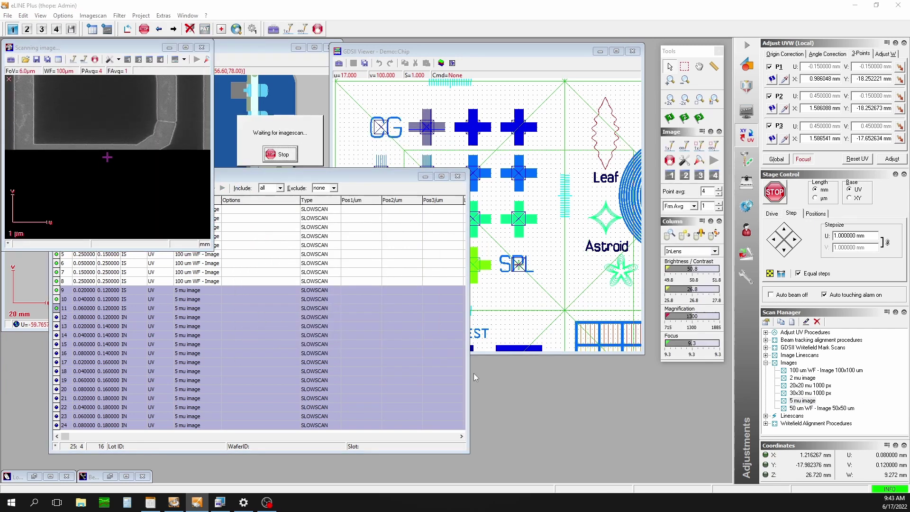